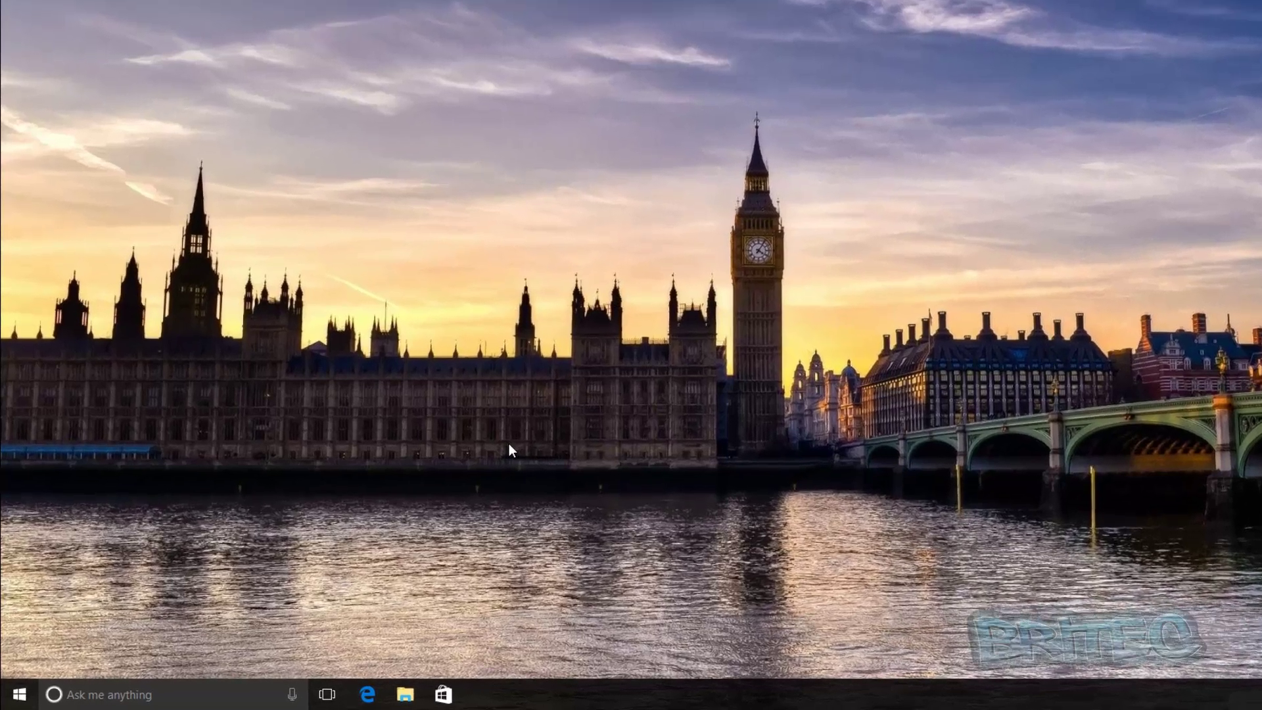
- Launch Local Security Policy by running secpol.msc from the Run dialog
{"action": "key", "text": "super"}
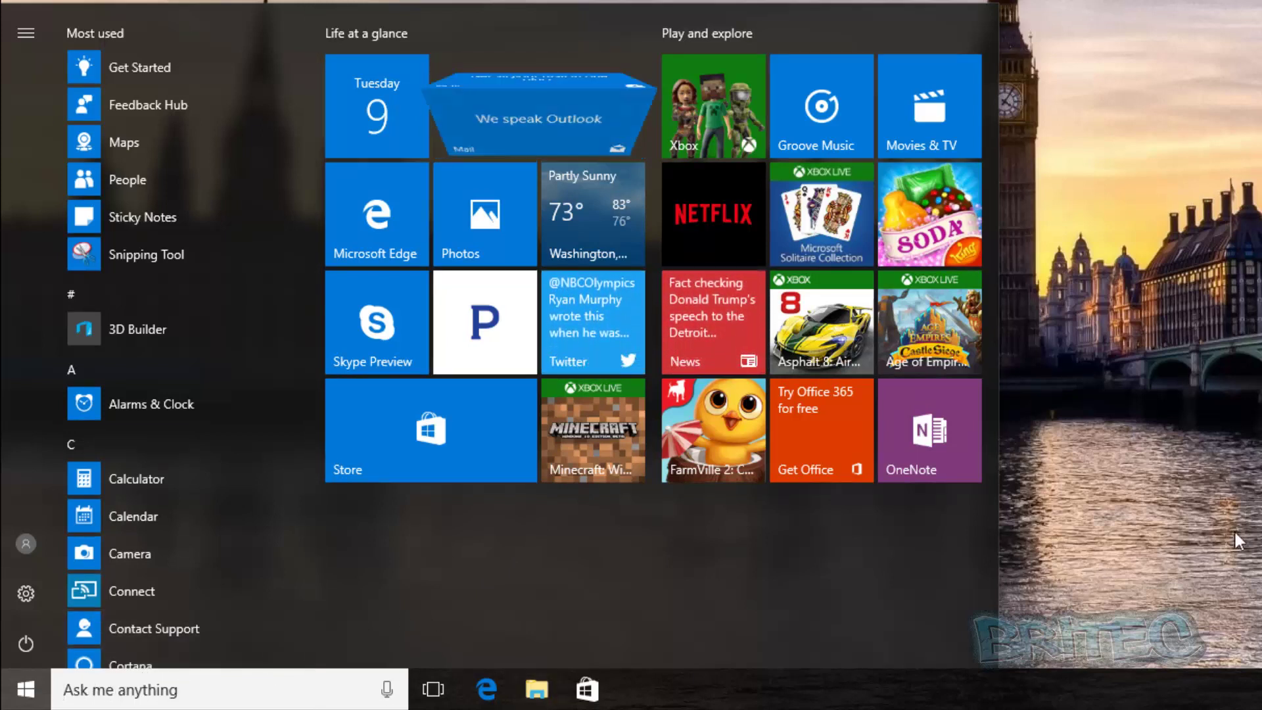
{"action": "left_click", "coordinate": [93, 688]}
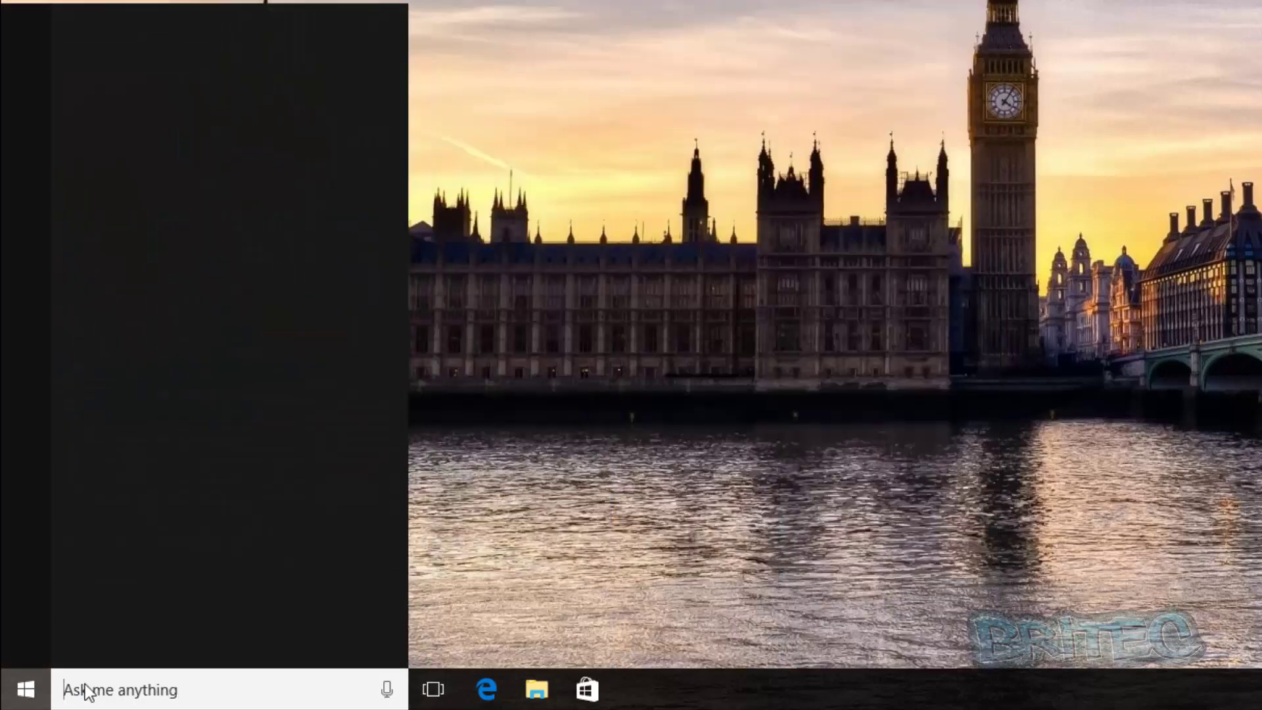
{"action": "left_click", "coordinate": [732, 493]}
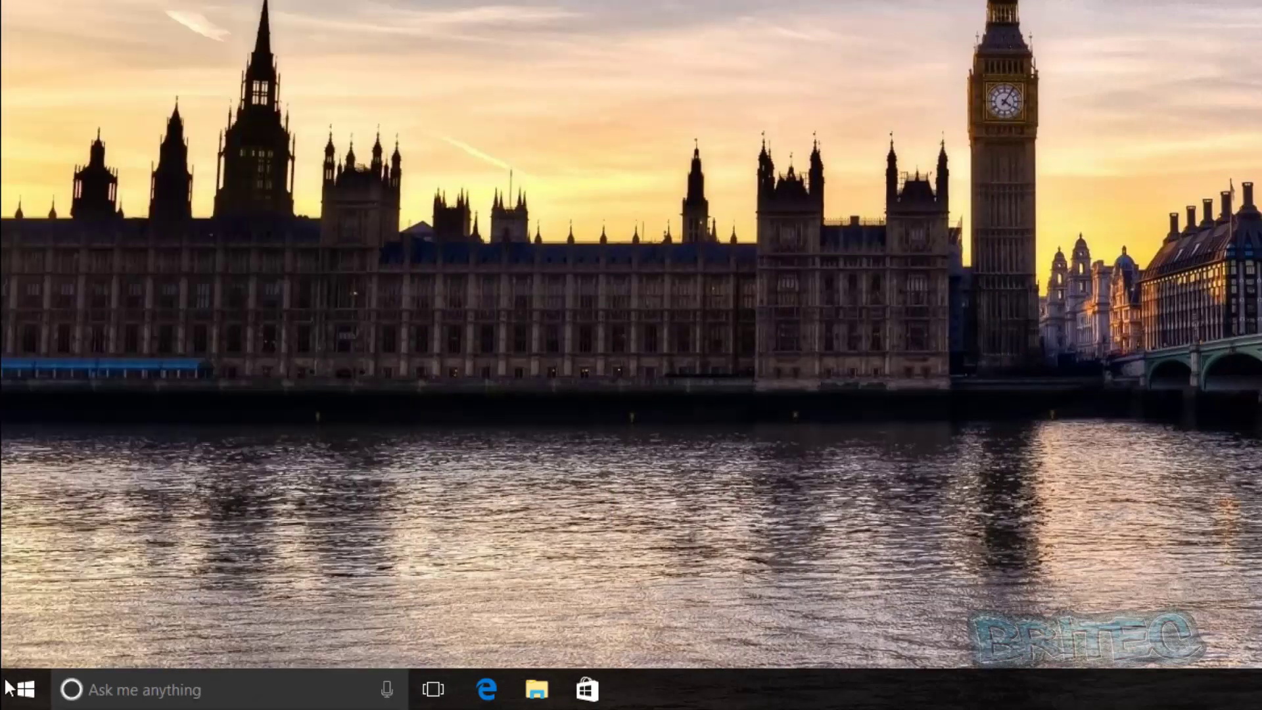
{"action": "right_click", "coordinate": [33, 692]}
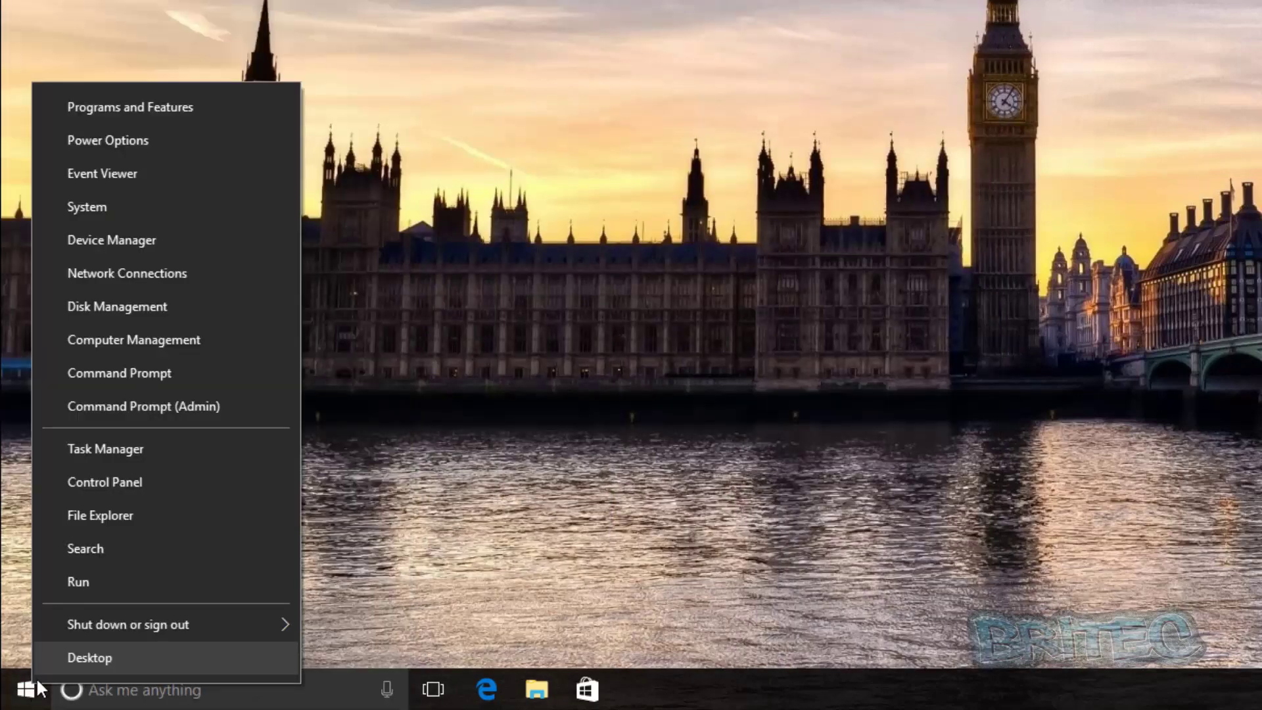
{"action": "left_click", "coordinate": [96, 571]}
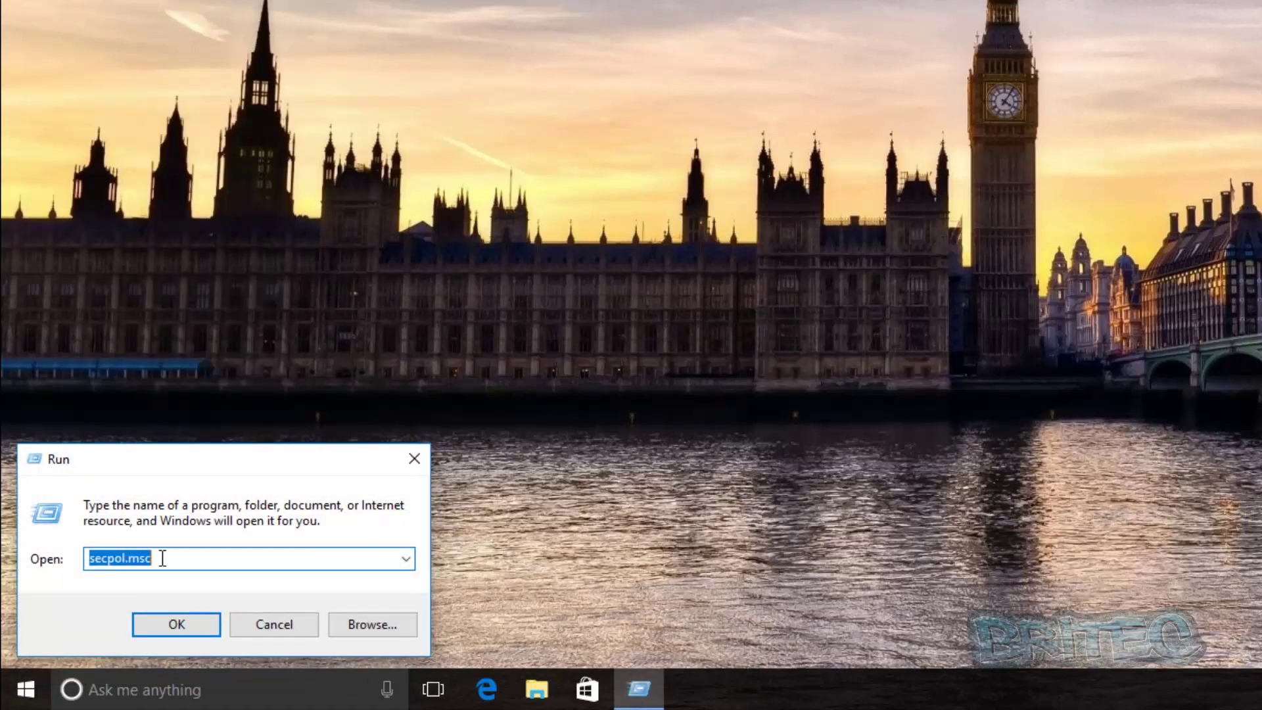
{"action": "left_click", "coordinate": [193, 558]}
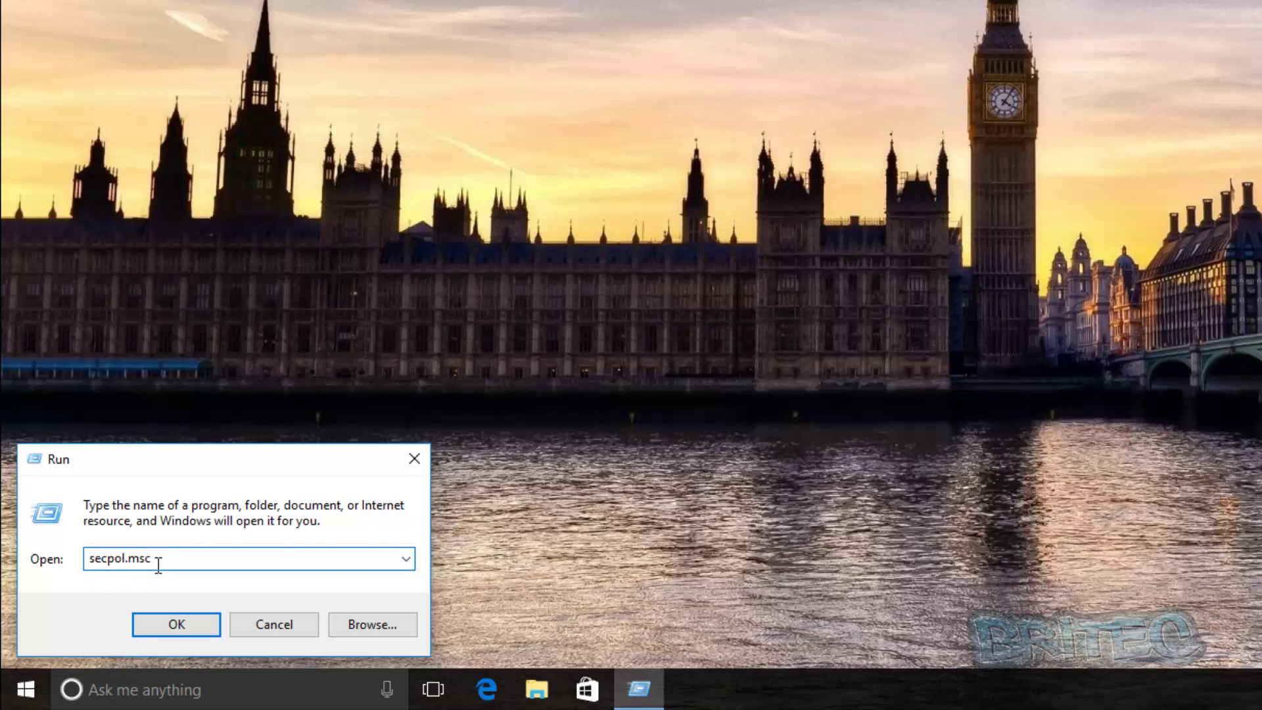
{"action": "left_click", "coordinate": [169, 624]}
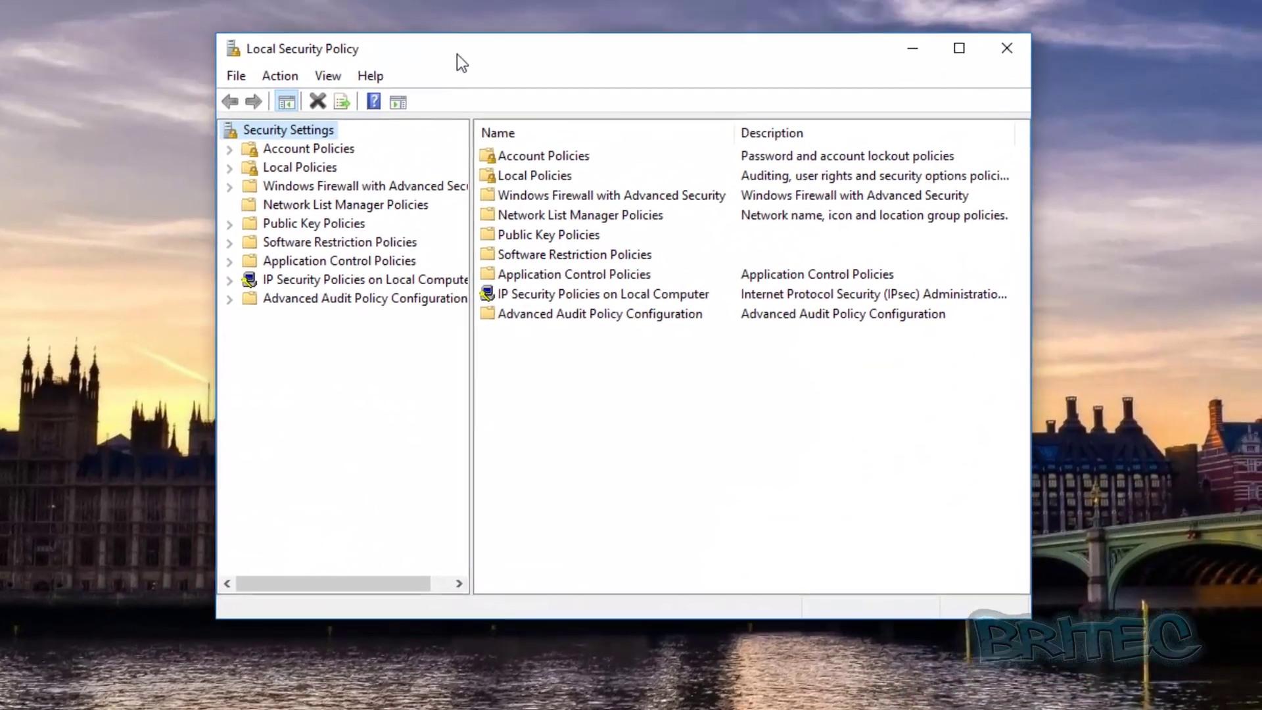
- Widen the tree pane, show Network List Manager Policies and select the Network entry
{"action": "left_click_drag", "start_coordinate": [457, 54], "coordinate": [454, 52]}
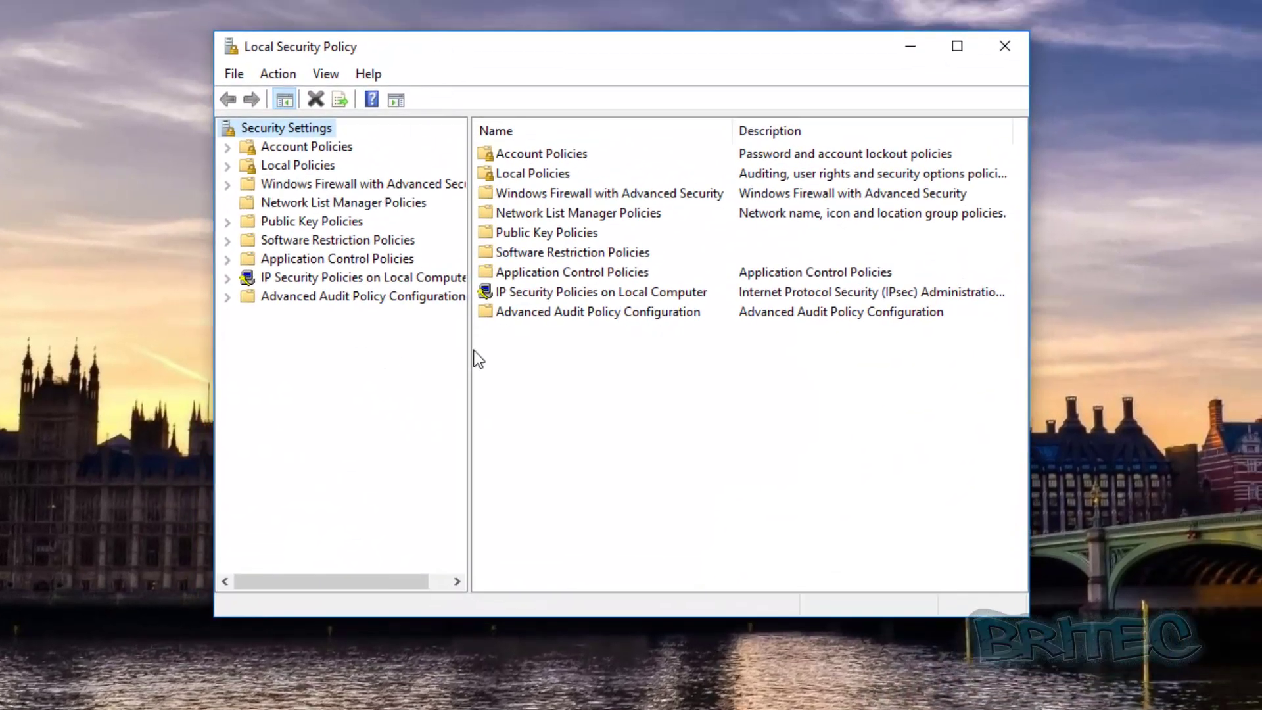
{"action": "left_click_drag", "start_coordinate": [471, 355], "coordinate": [512, 364]}
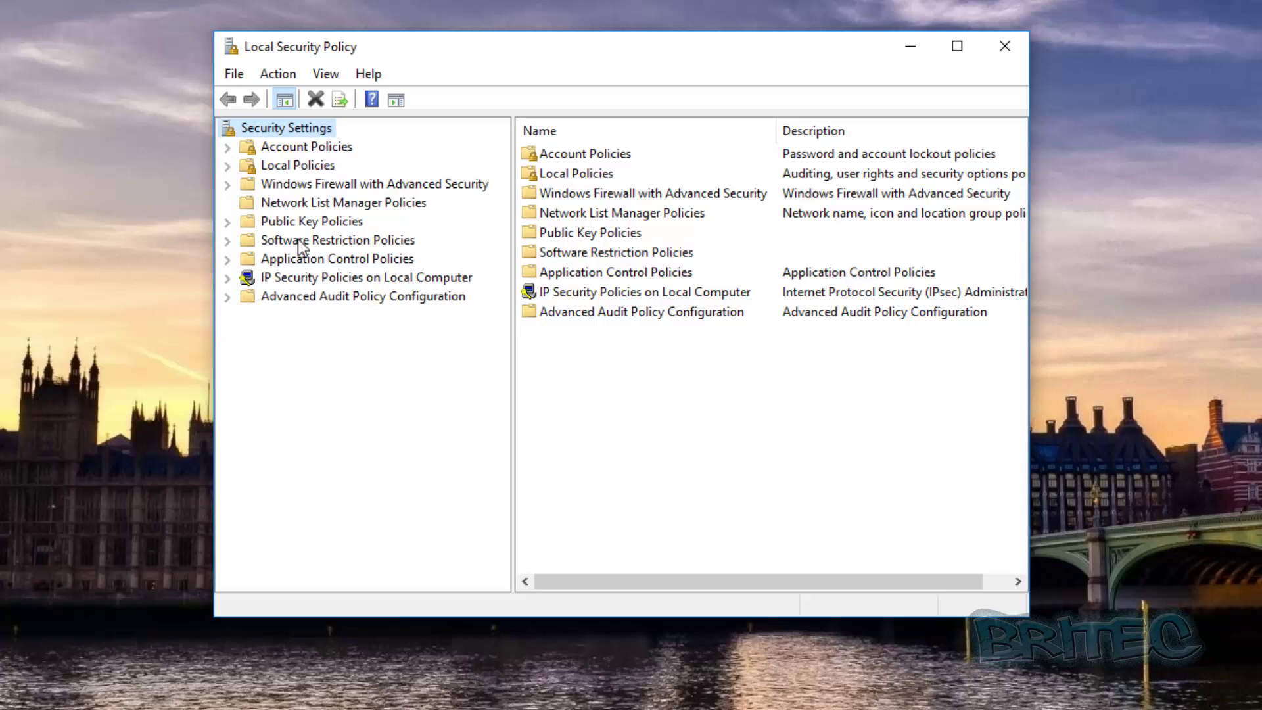
{"action": "left_click", "coordinate": [342, 203]}
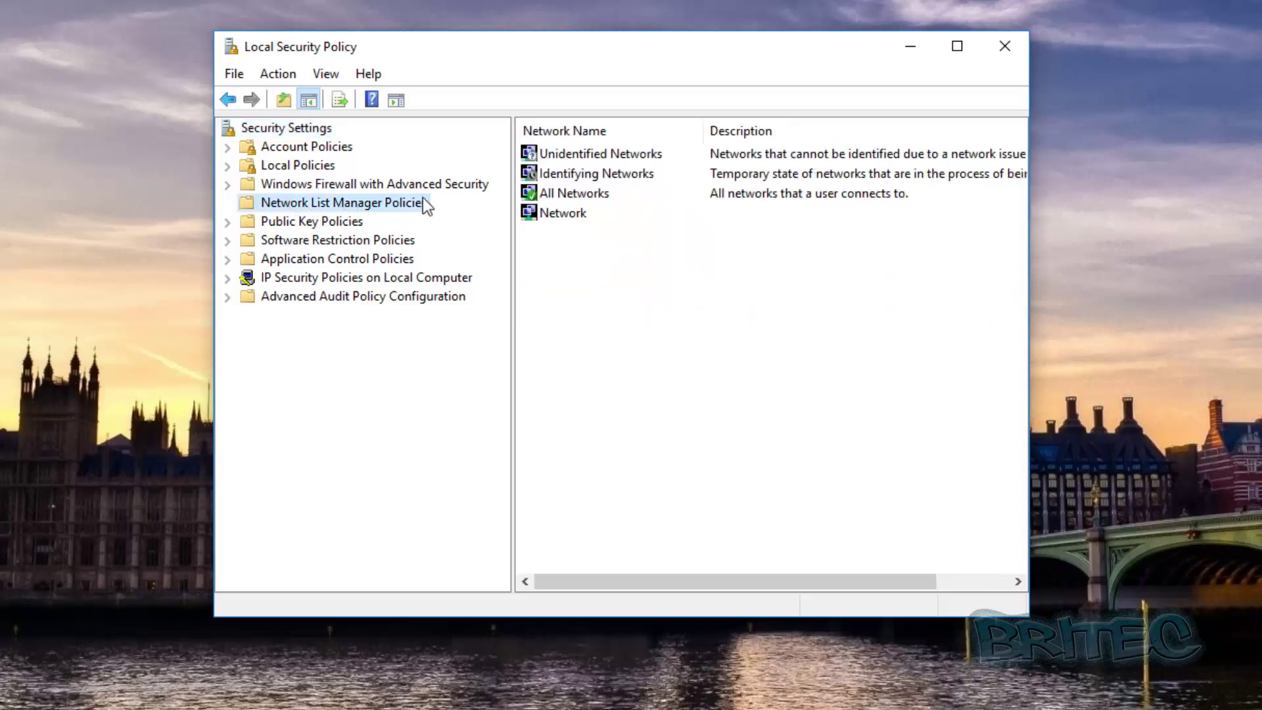
{"action": "left_click", "coordinate": [575, 214]}
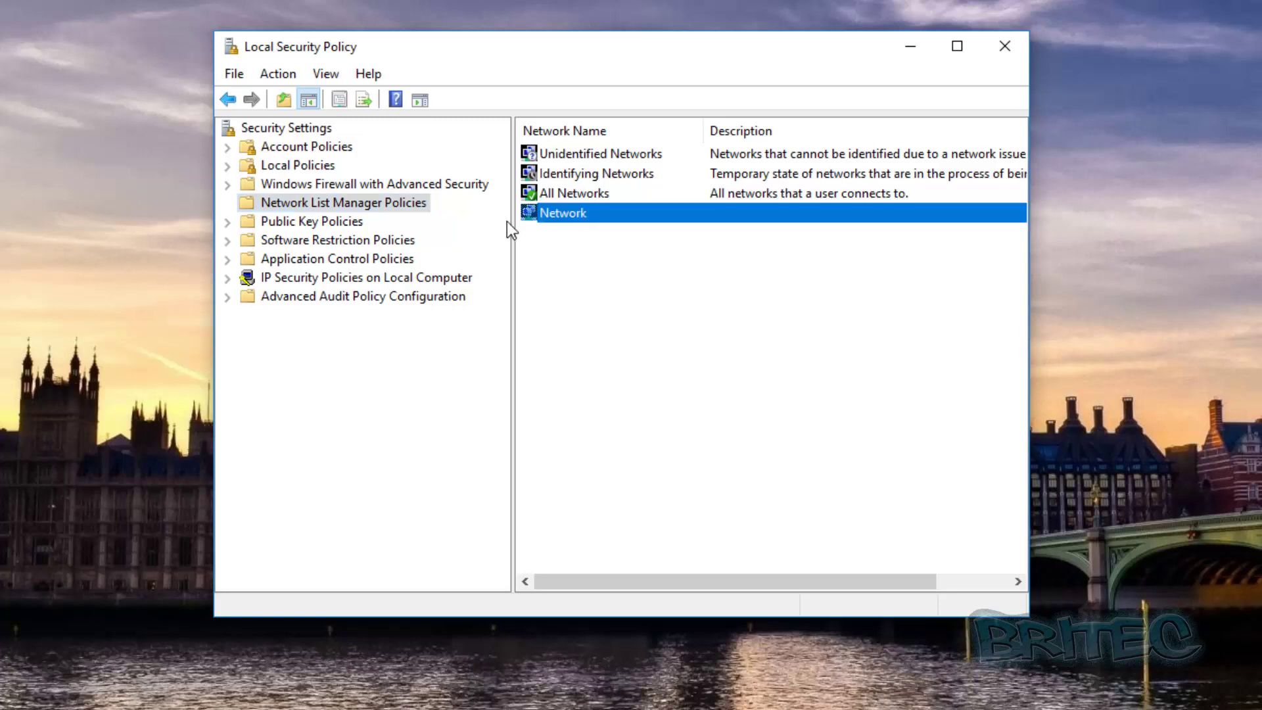
- Give the Network entry the custom name 'Study' and apply it
{"action": "double_click", "coordinate": [561, 213]}
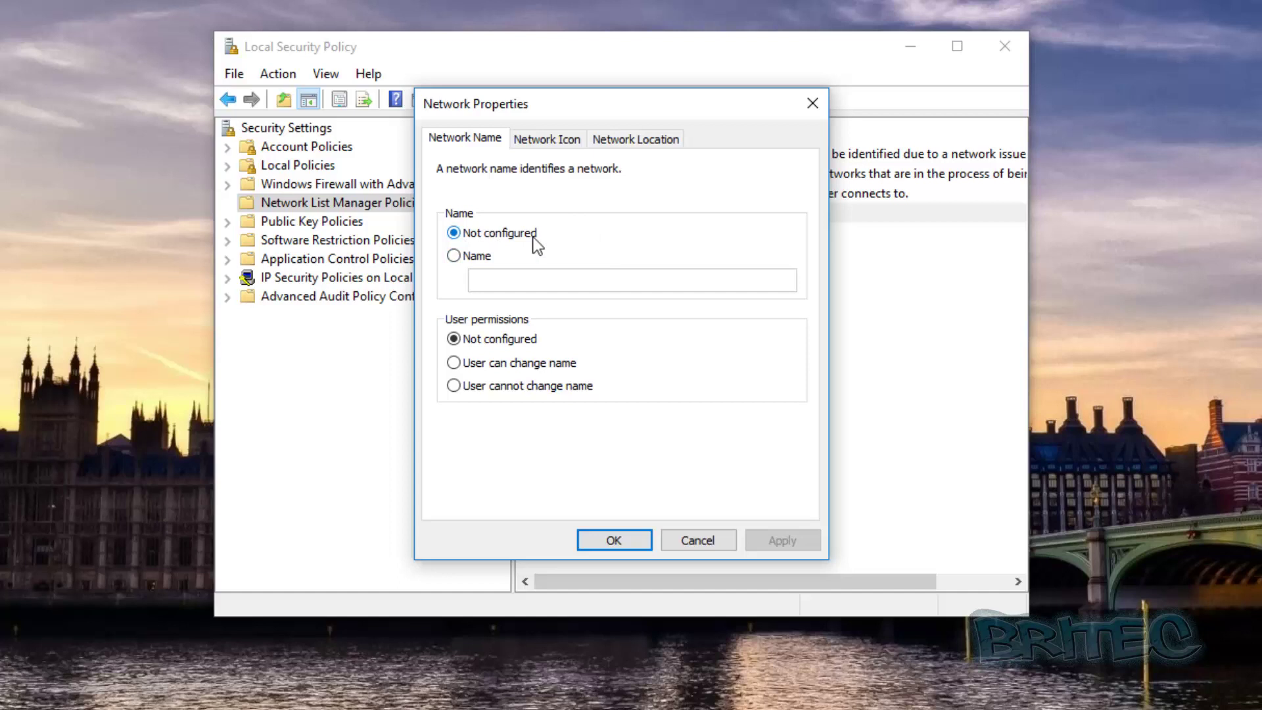
{"action": "left_click", "coordinate": [454, 255]}
{"action": "left_click", "coordinate": [496, 280]}
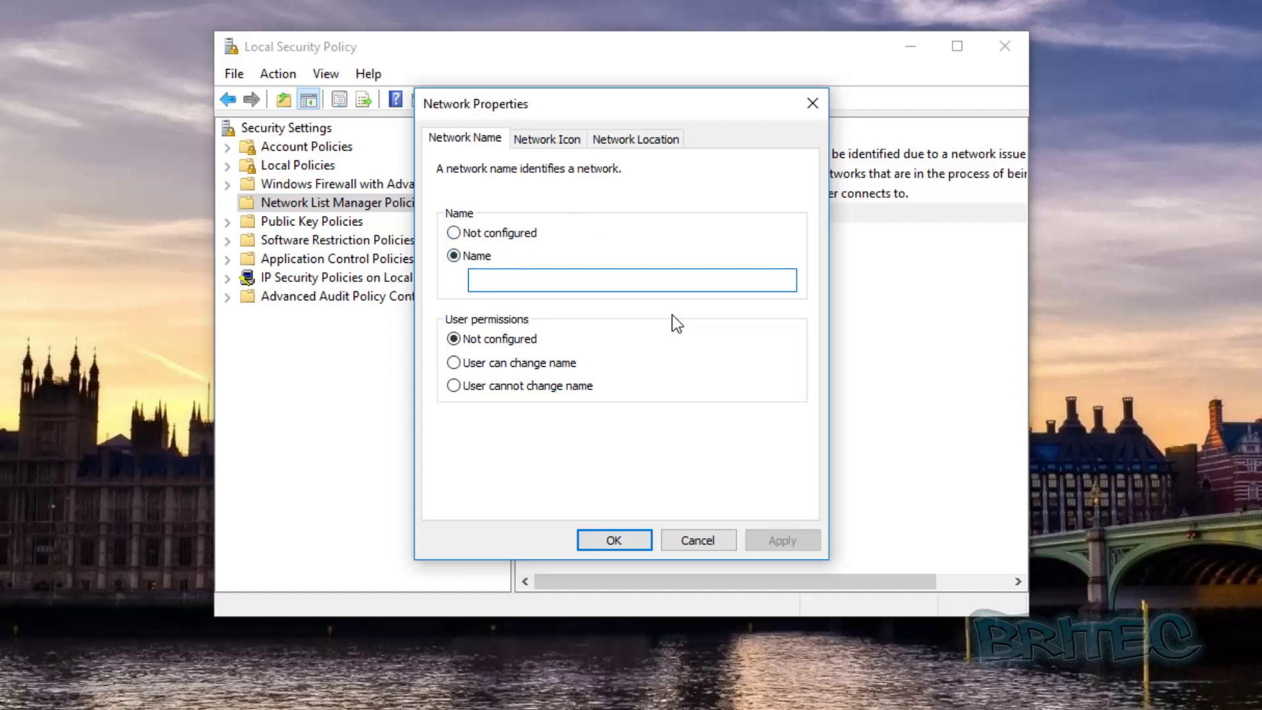
{"action": "type", "text": "Stu"}
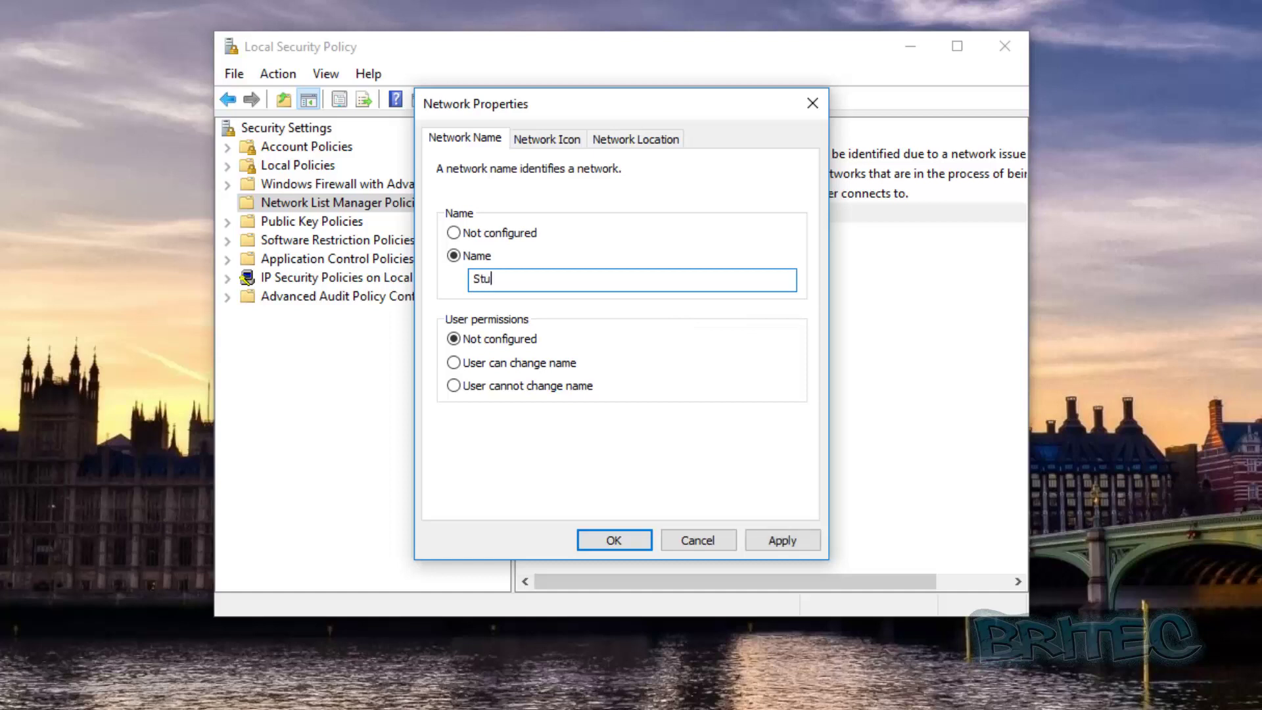
{"action": "type", "text": "dy"}
{"action": "left_click", "coordinate": [779, 549]}
{"action": "left_click", "coordinate": [617, 543]}
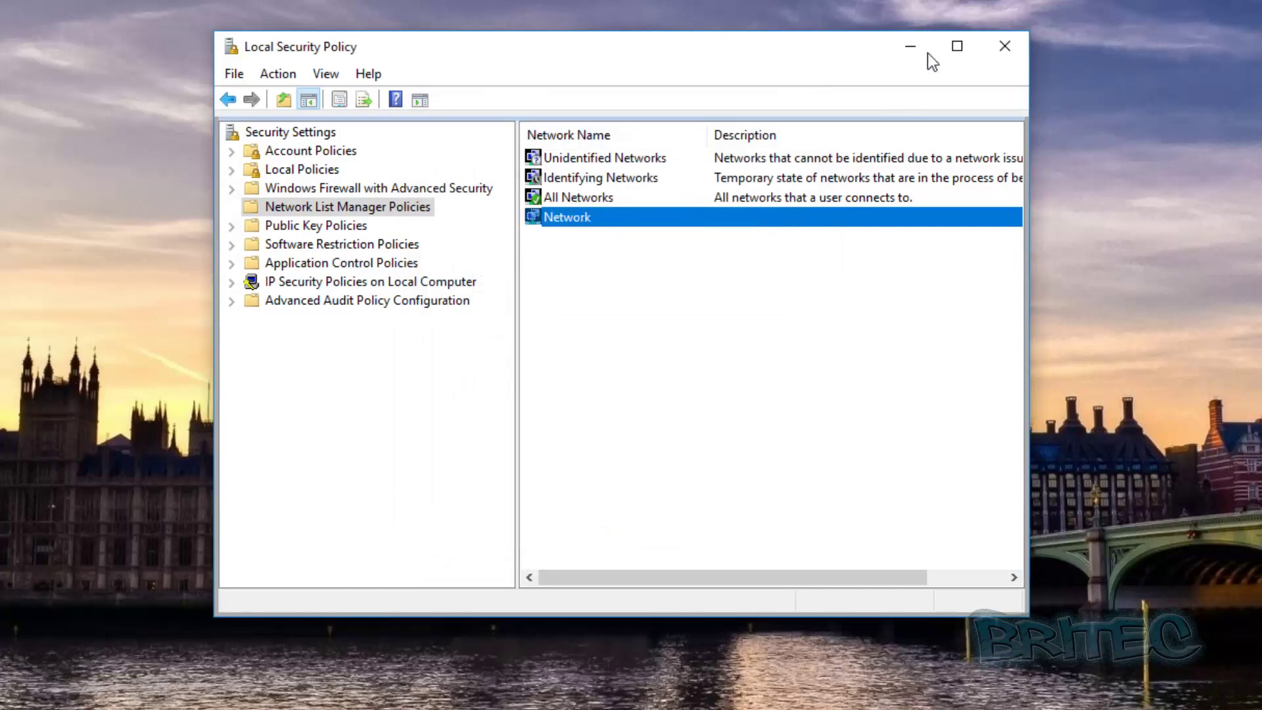
- Close the Local Security Policy console
{"action": "left_click", "coordinate": [1003, 46]}
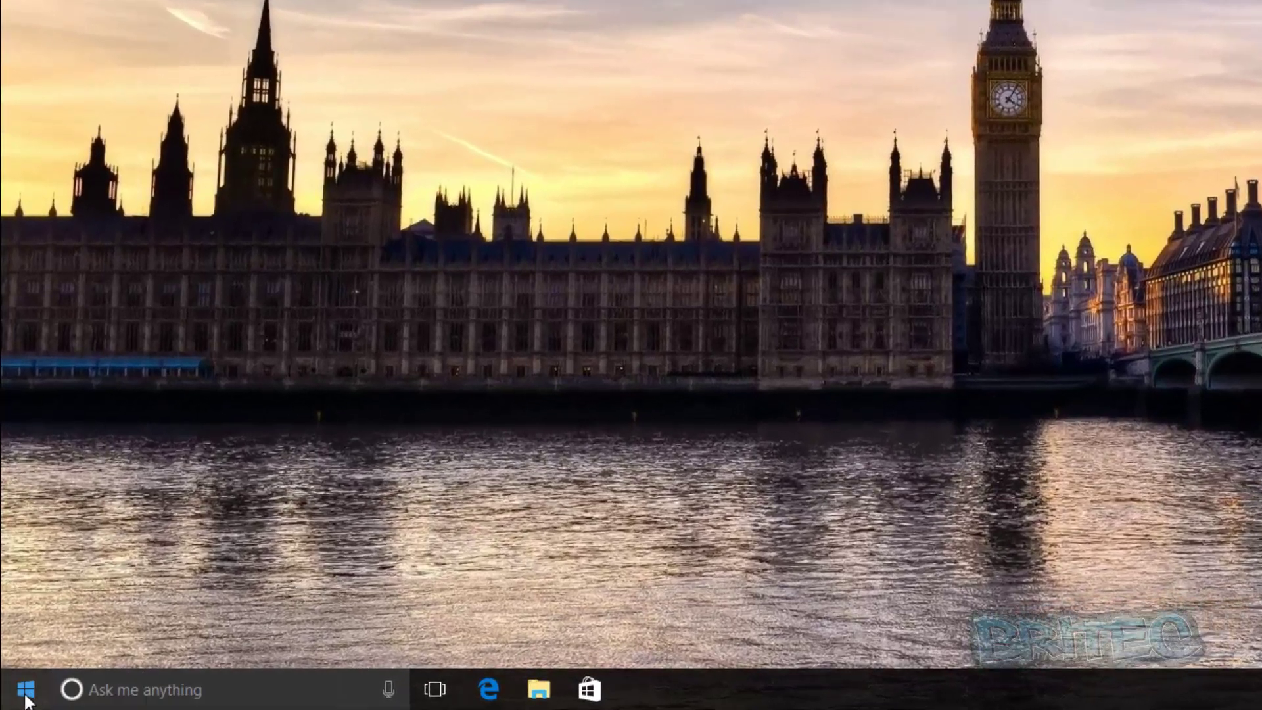
- Launch Registry Editor with regedit from Run and allow it through the UAC prompt
{"action": "right_click", "coordinate": [27, 698]}
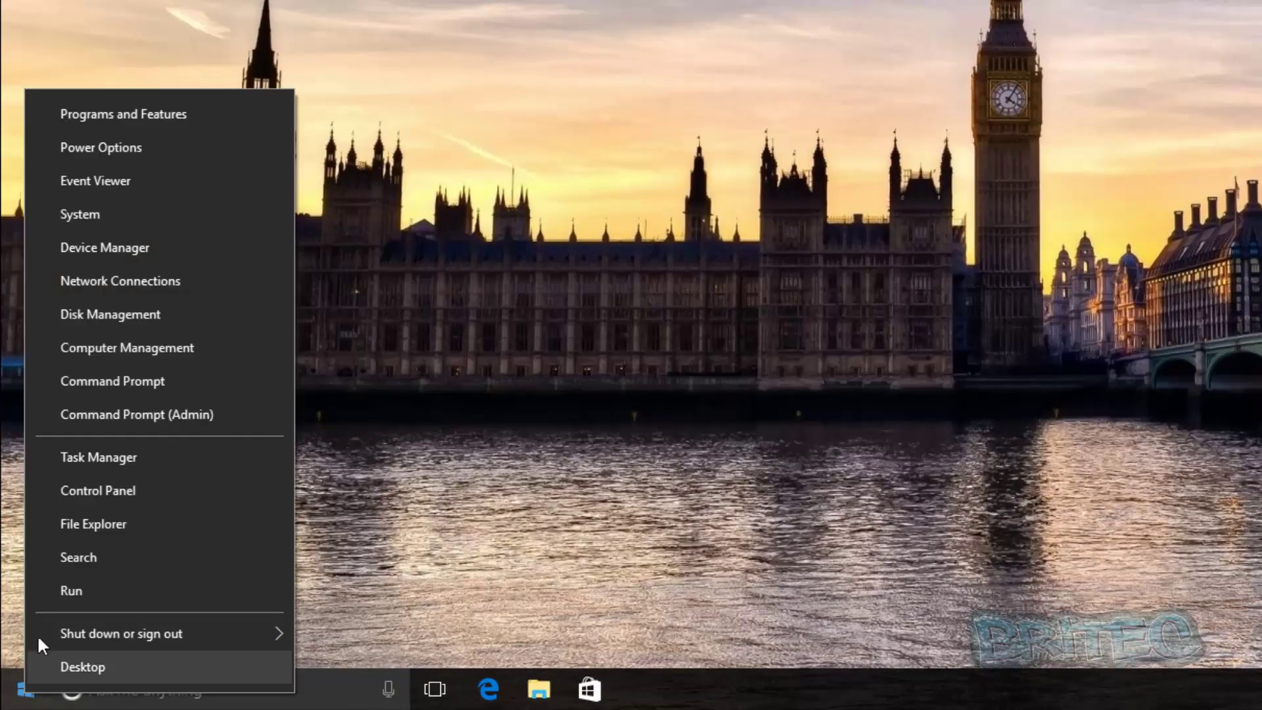
{"action": "left_click", "coordinate": [57, 594]}
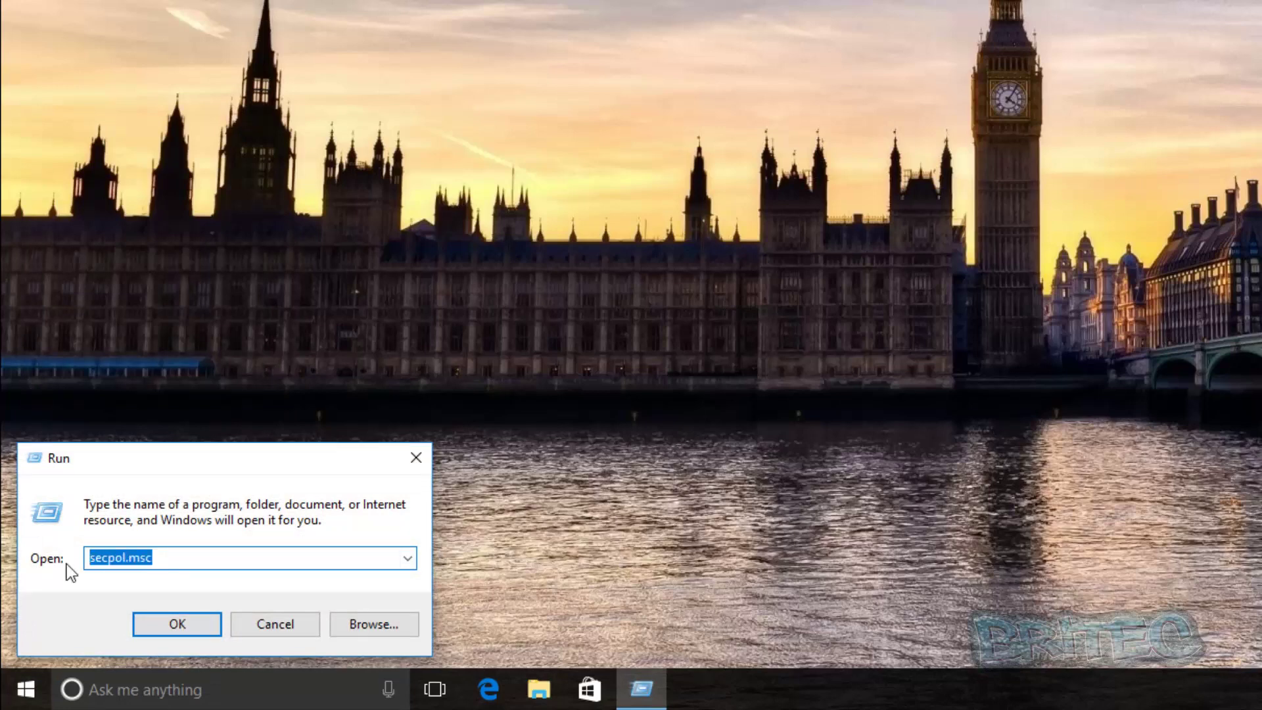
{"action": "type", "text": "regedi"}
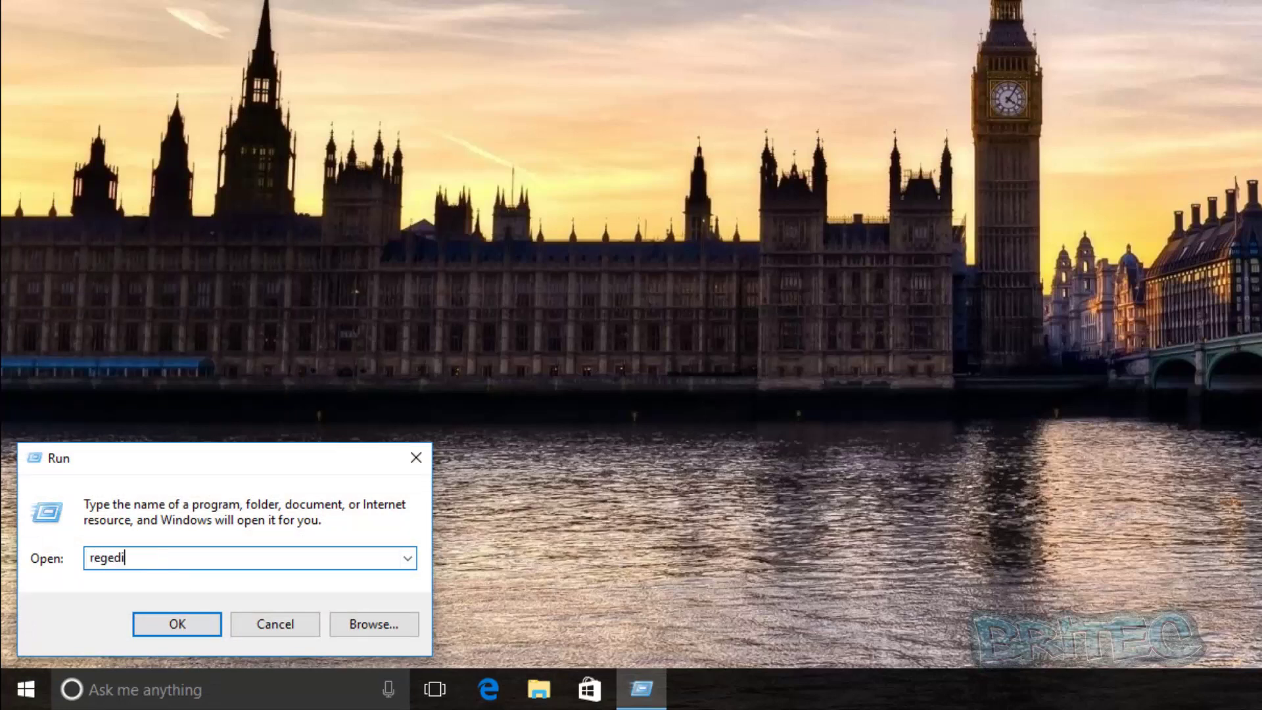
{"action": "type", "text": "t"}
{"action": "left_click", "coordinate": [192, 619]}
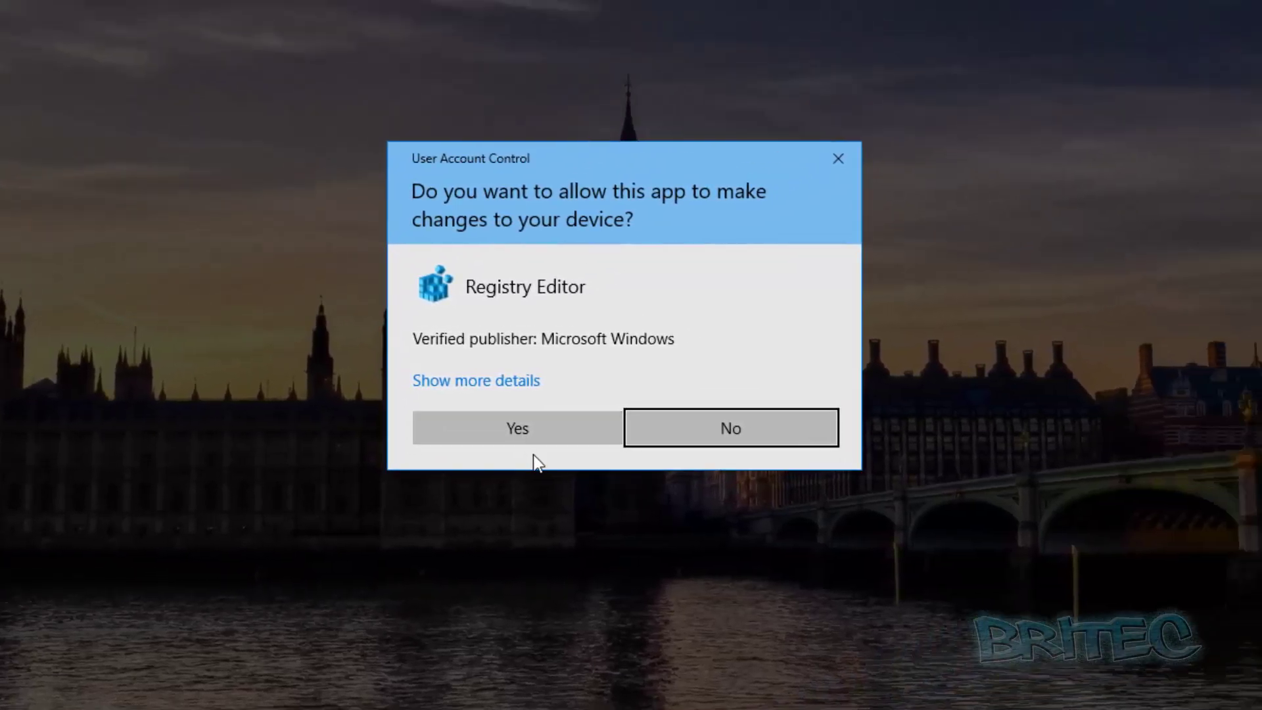
{"action": "left_click", "coordinate": [621, 402]}
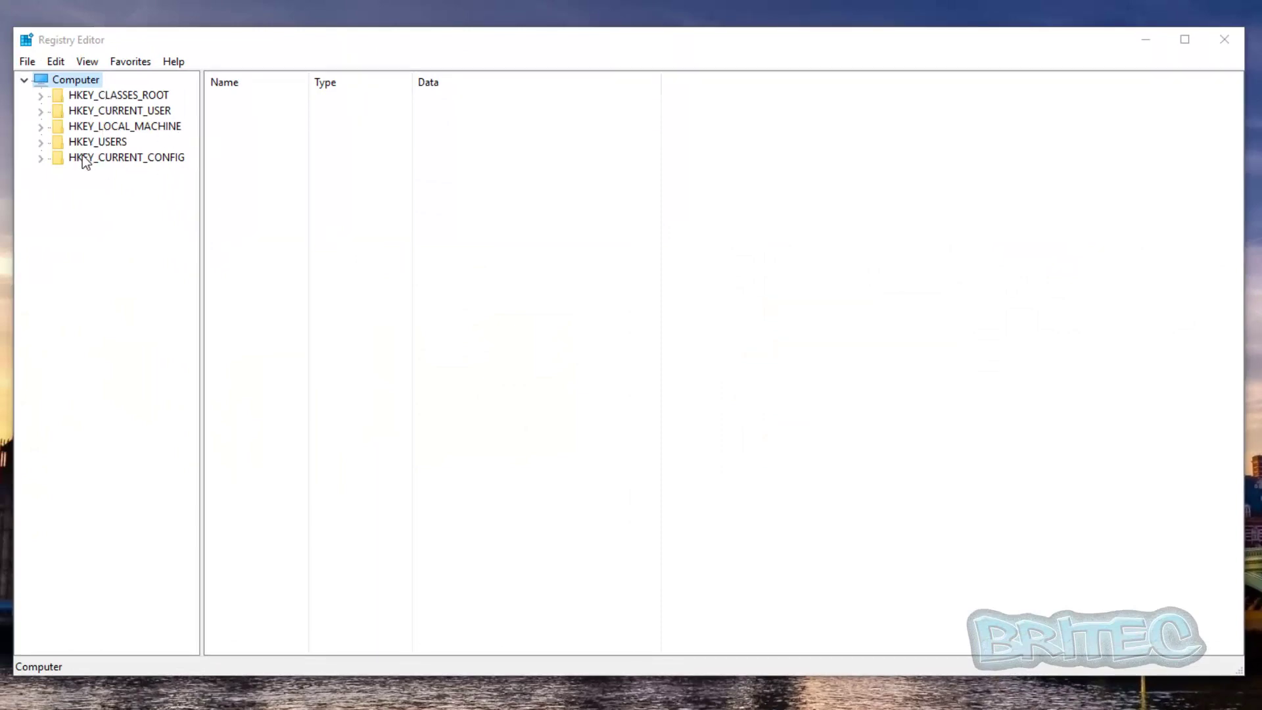
- Expand HKEY_LOCAL_MACHINE\SOFTWARE\Microsoft and widen the key tree pane
{"action": "left_click", "coordinate": [62, 126]}
{"action": "left_click", "coordinate": [41, 126]}
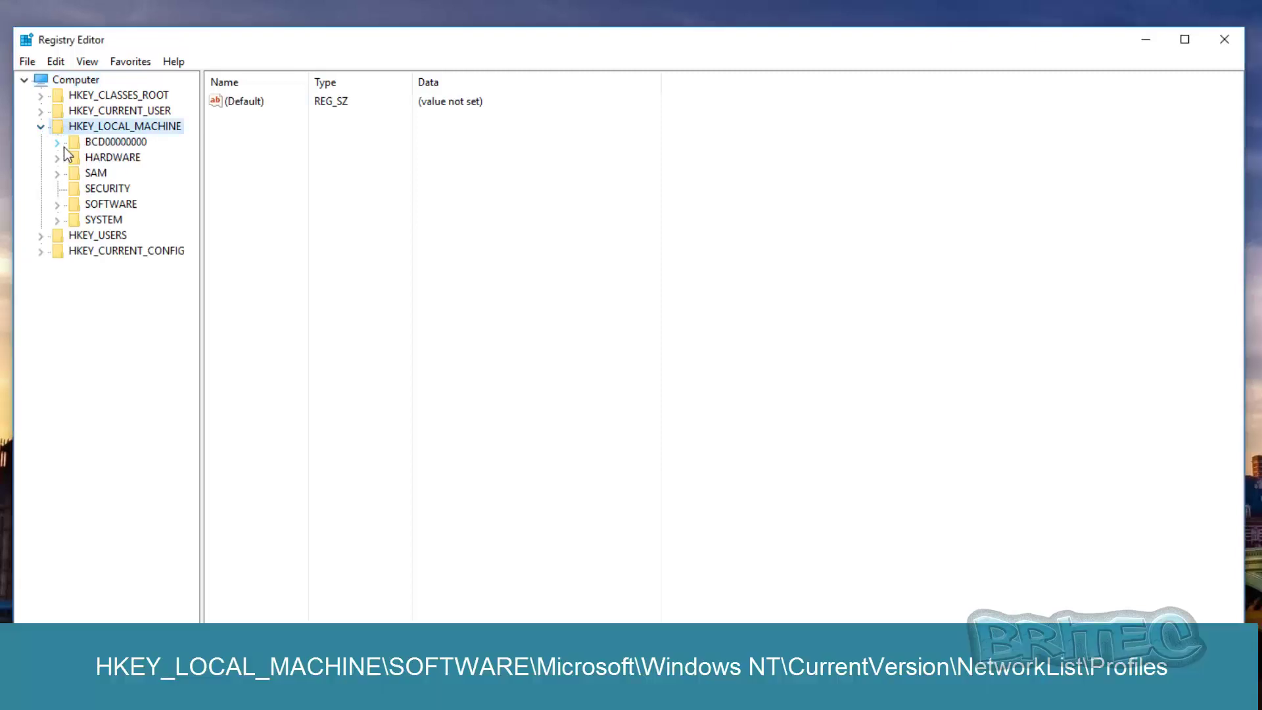
{"action": "left_click", "coordinate": [57, 205]}
{"action": "left_click", "coordinate": [111, 205]}
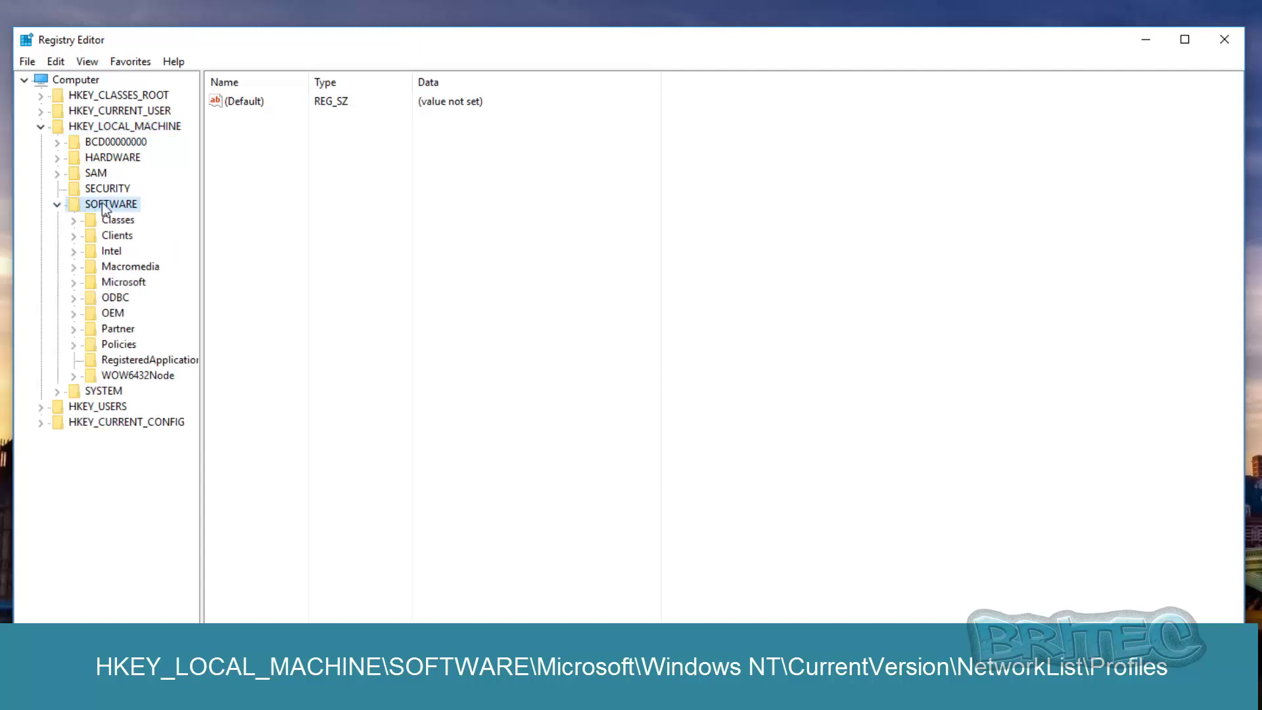
{"action": "left_click", "coordinate": [90, 280]}
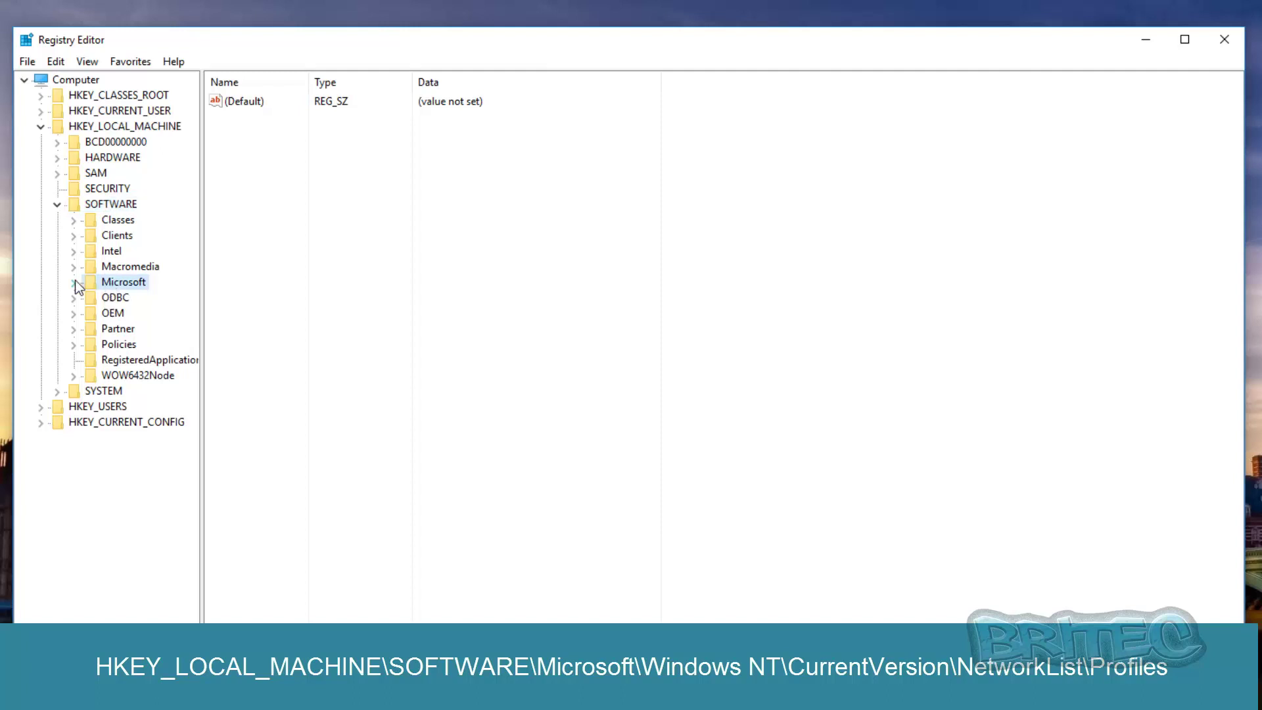
{"action": "left_click", "coordinate": [75, 282]}
{"action": "left_click_drag", "start_coordinate": [201, 257], "coordinate": [271, 259]}
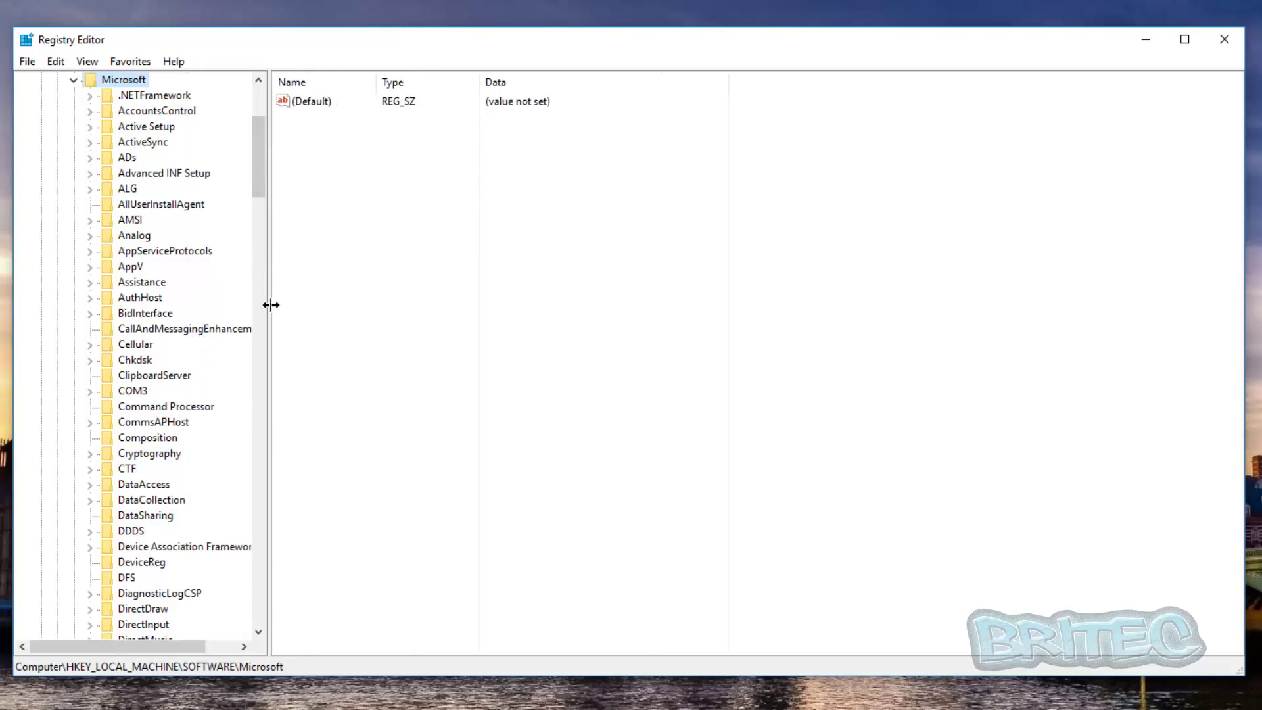
{"action": "left_click_drag", "start_coordinate": [271, 305], "coordinate": [341, 305]}
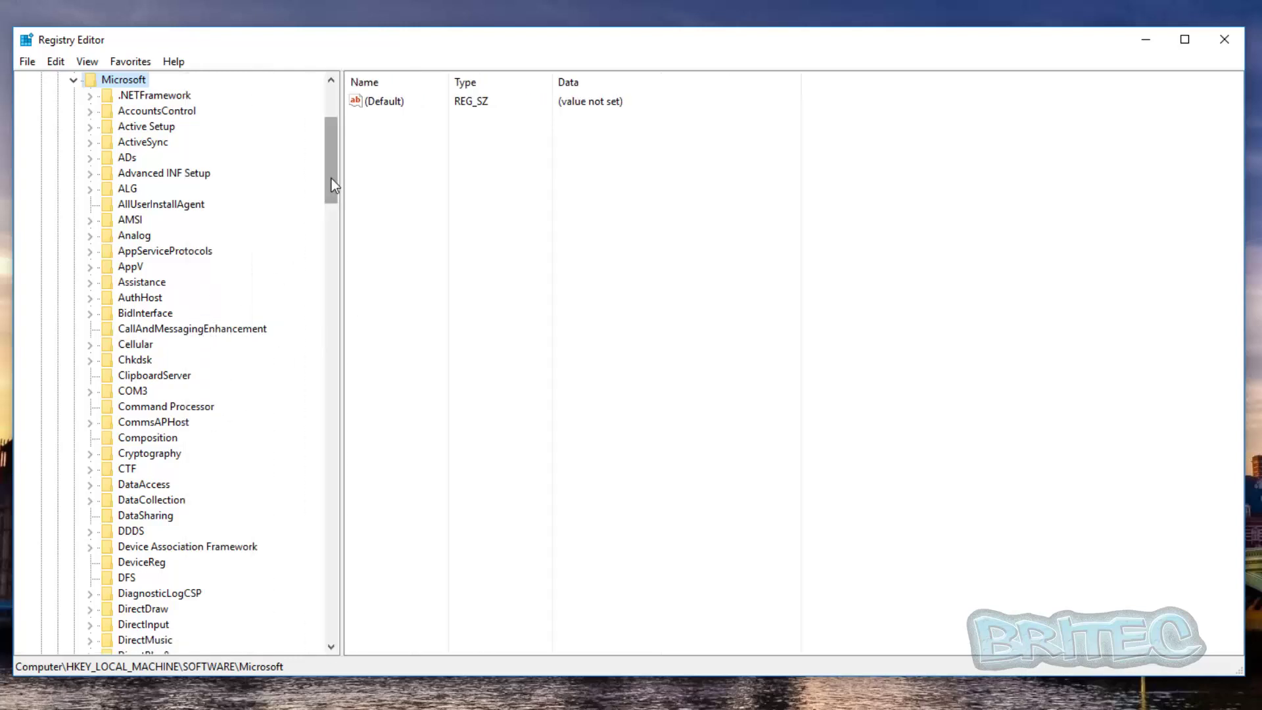
{"action": "mouse_move", "coordinate": [332, 178]}
{"action": "left_mouse_down"}
{"action": "mouse_move", "coordinate": [326, 282]}
{"action": "mouse_move", "coordinate": [270, 576]}
{"action": "left_mouse_up"}
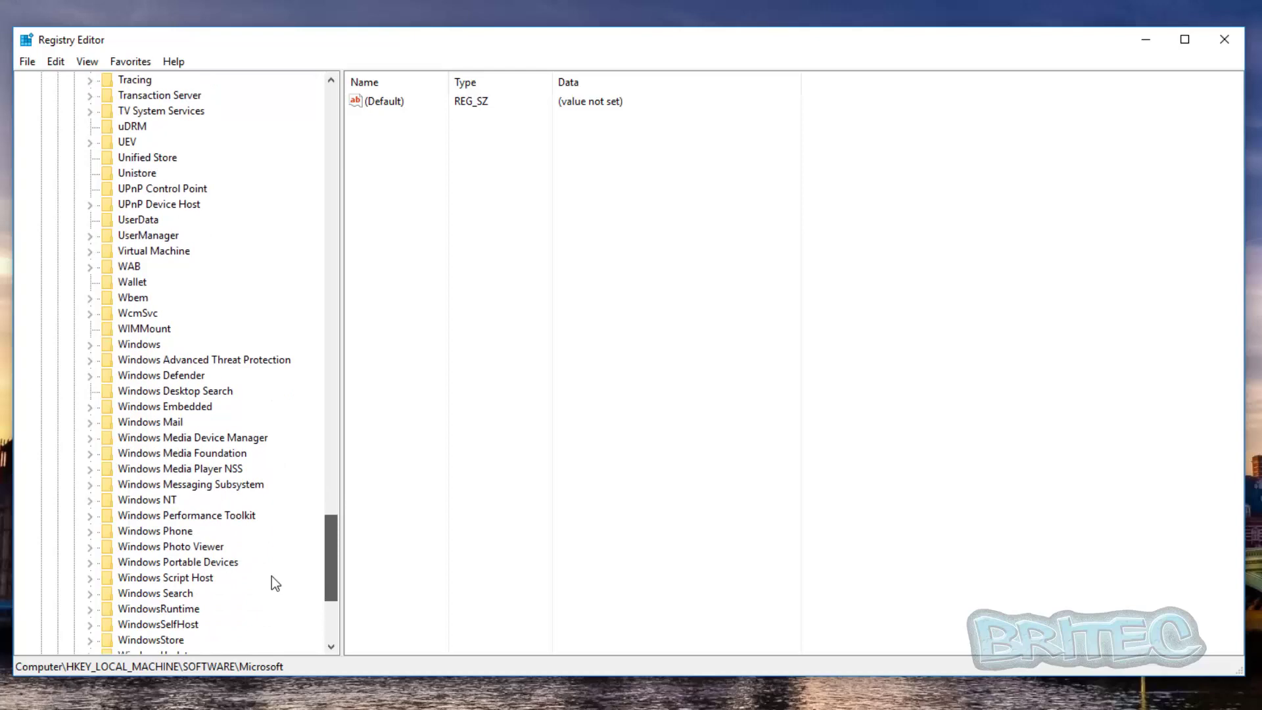
- Expand Windows NT\CurrentVersion and select the NetworkList key
{"action": "left_click", "coordinate": [132, 505]}
{"action": "left_click", "coordinate": [90, 500]}
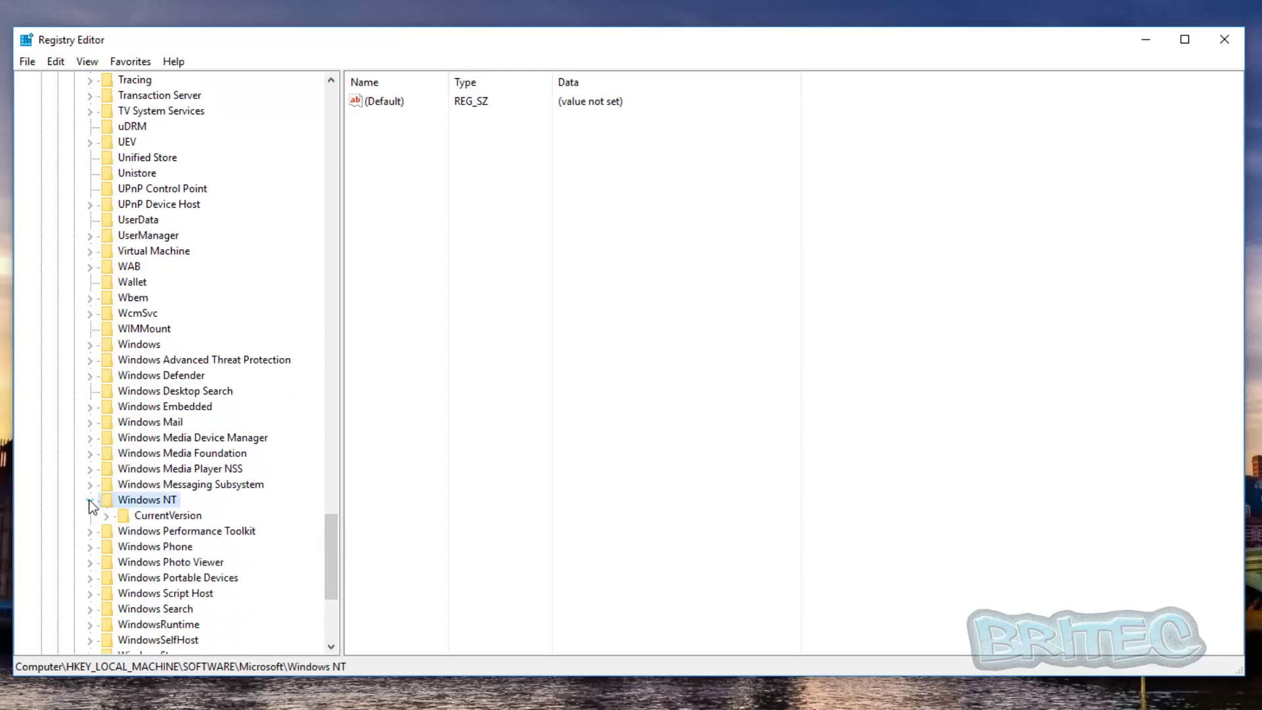
{"action": "left_click", "coordinate": [154, 517]}
{"action": "left_click", "coordinate": [106, 516]}
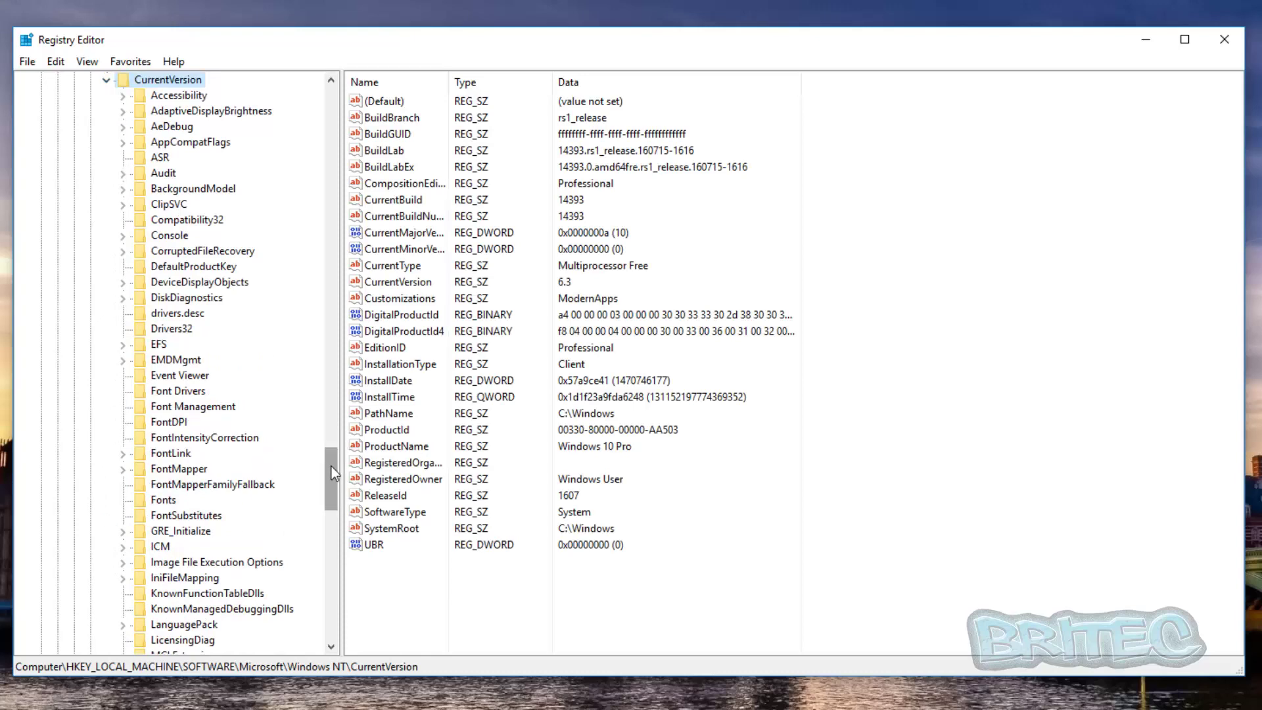
{"action": "left_click_drag", "start_coordinate": [331, 467], "coordinate": [334, 531]}
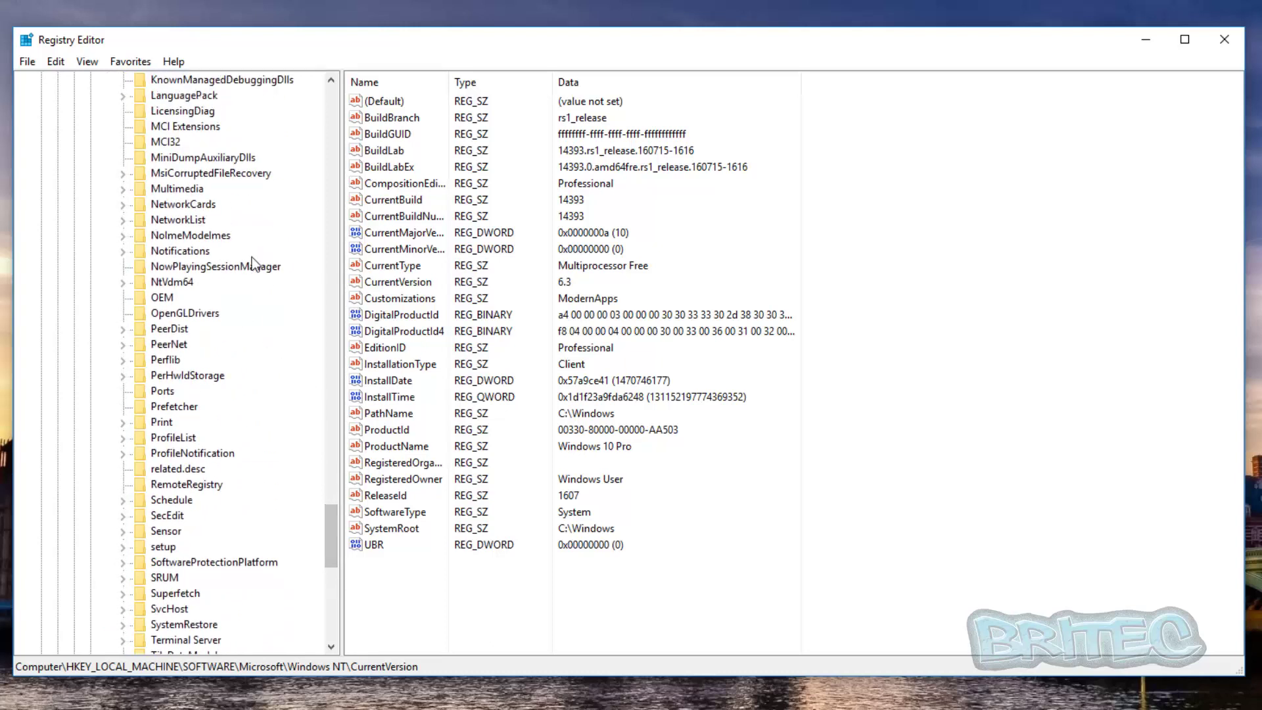
{"action": "left_click", "coordinate": [194, 221]}
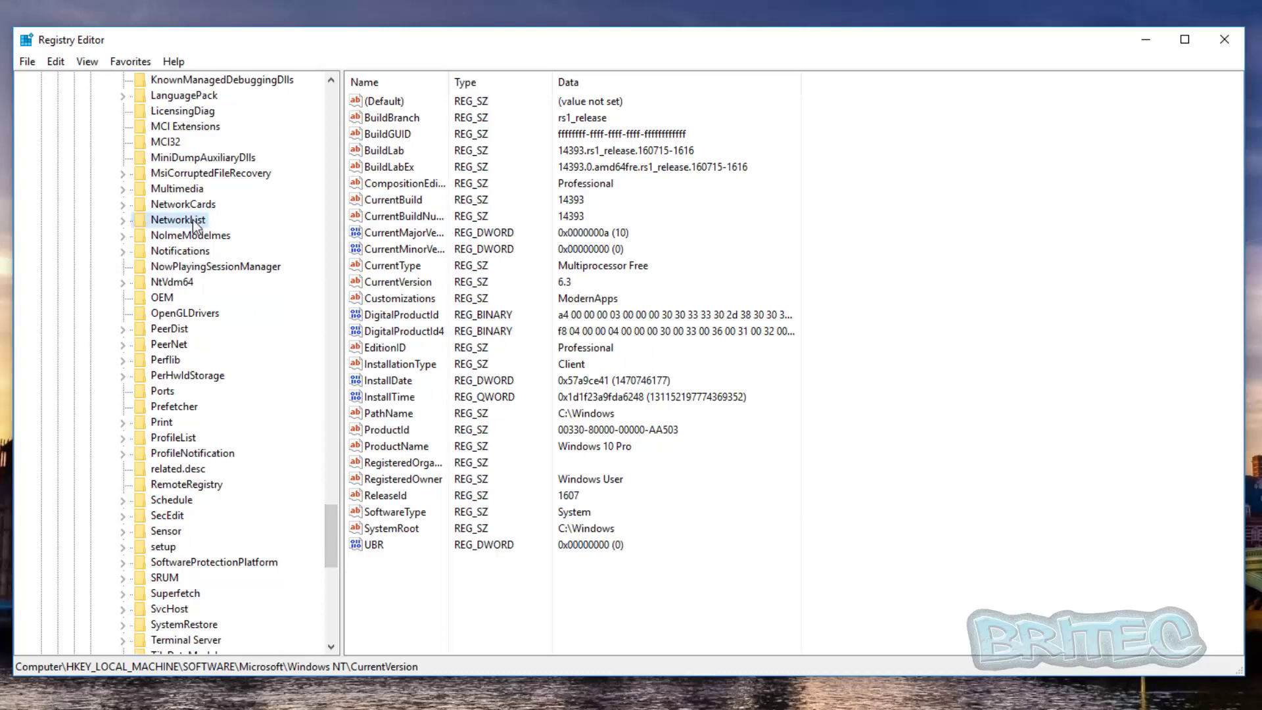
- Open the network profile's GUID key under NetworkList\Profiles and select its ProfileName value
{"action": "left_click", "coordinate": [124, 220]}
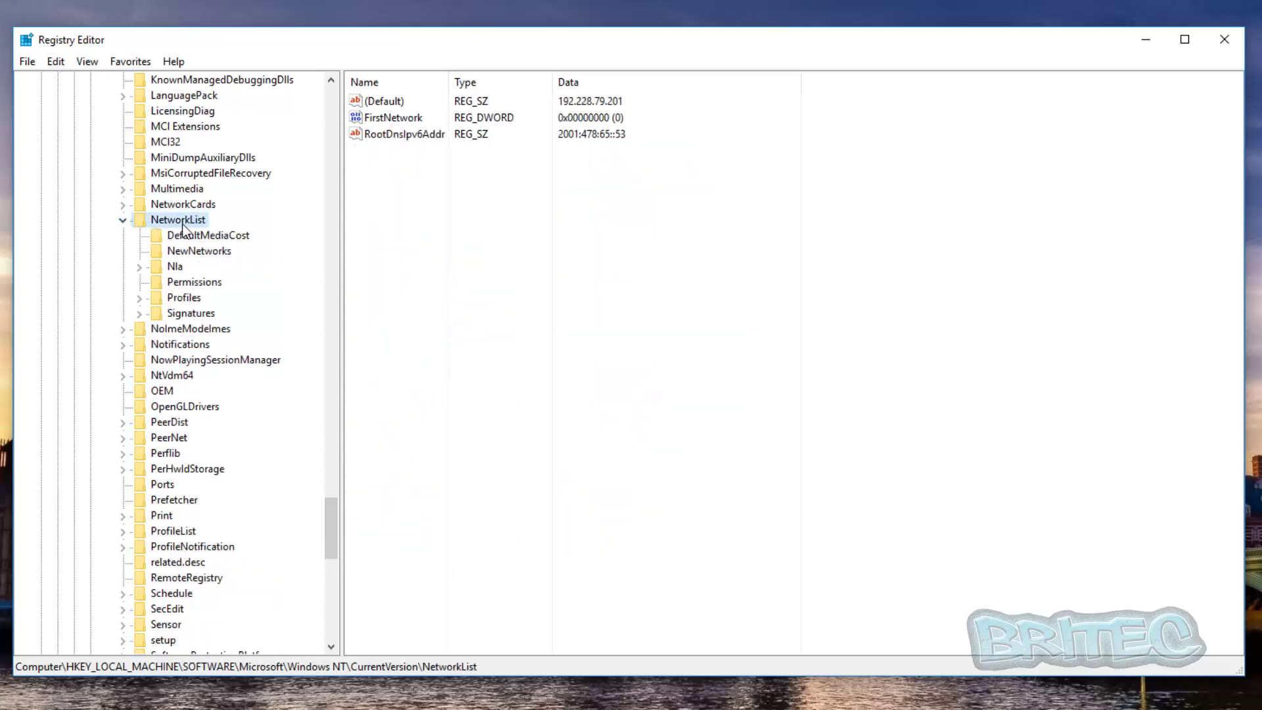
{"action": "left_click", "coordinate": [168, 299]}
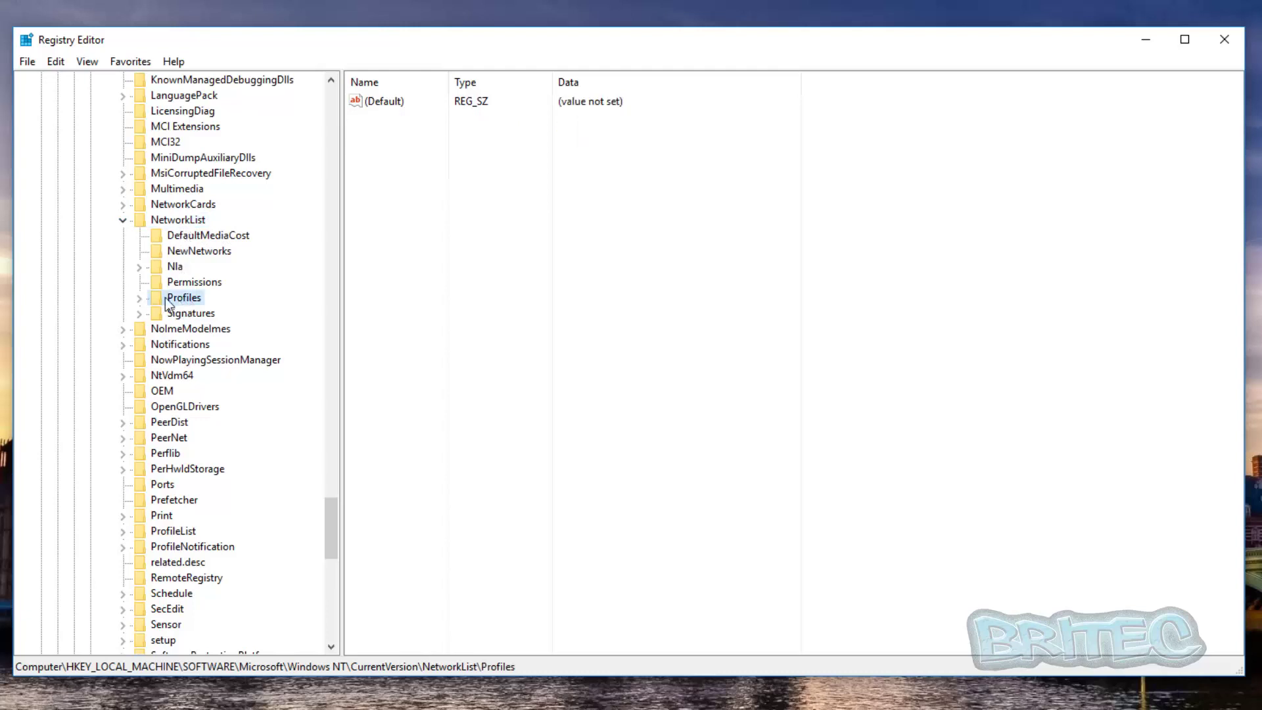
{"action": "left_click", "coordinate": [139, 297]}
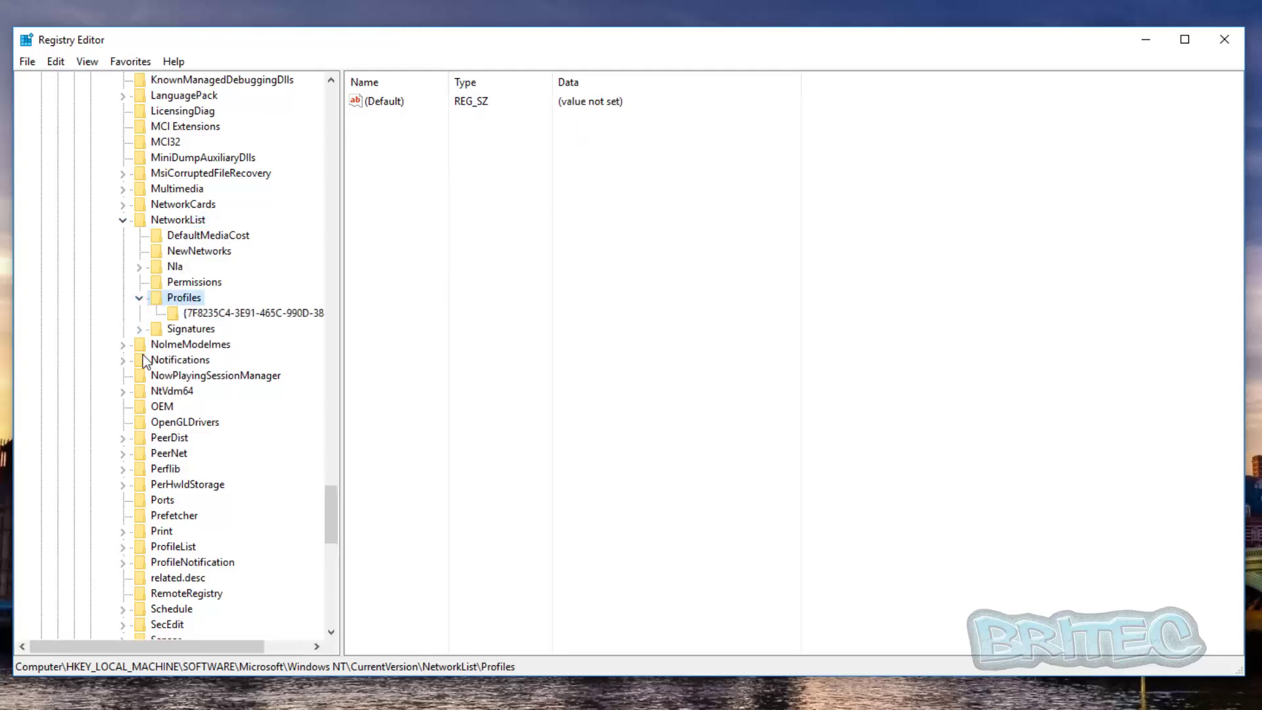
{"action": "left_click", "coordinate": [217, 314]}
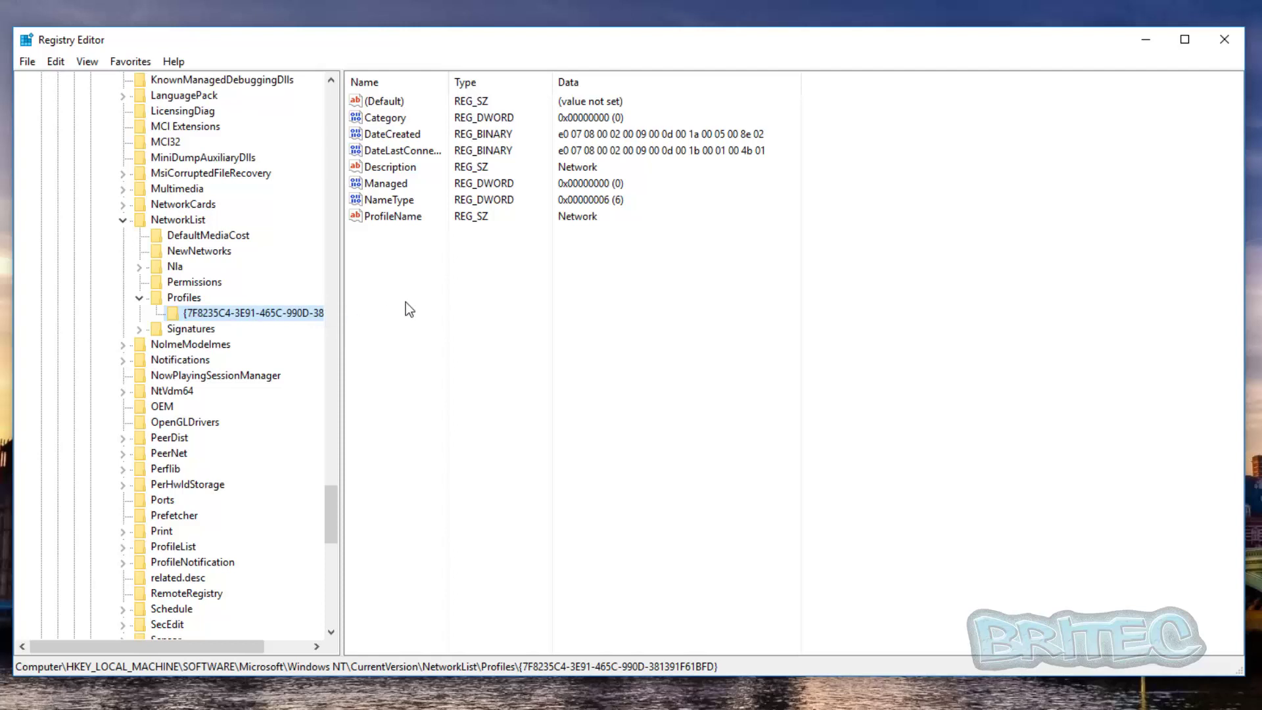
{"action": "left_click", "coordinate": [388, 217]}
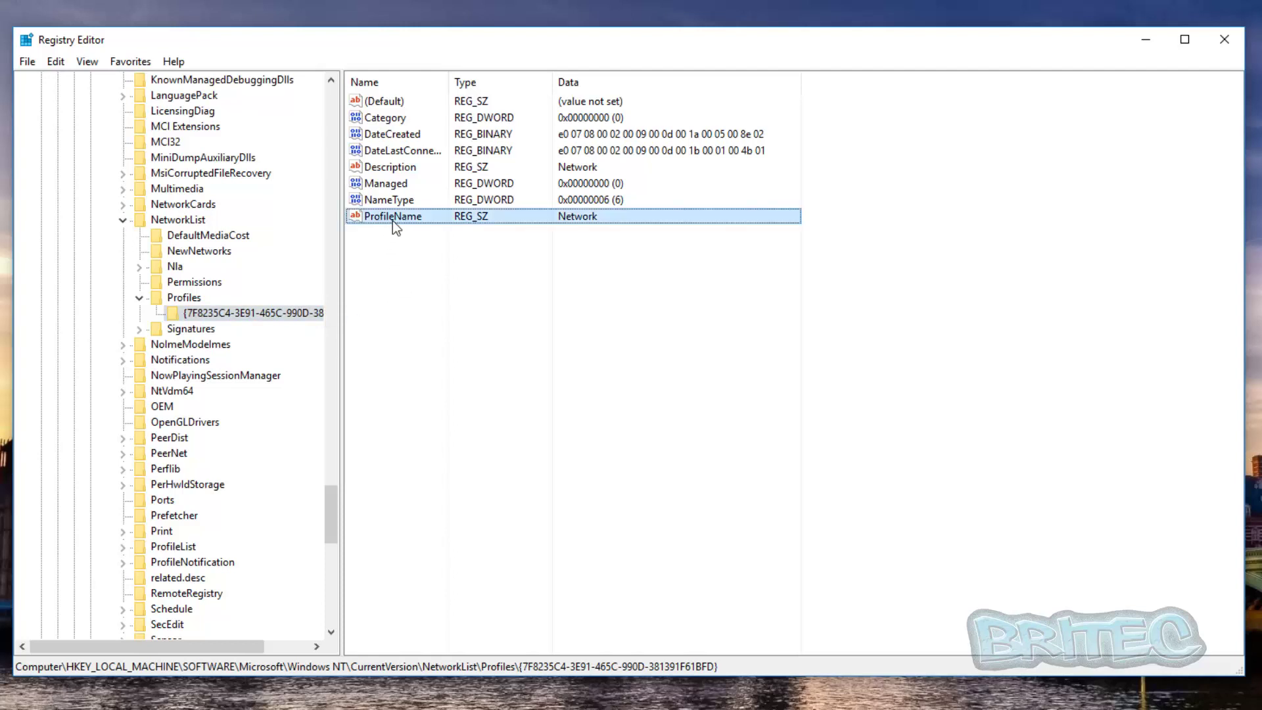
- Change the ProfileName value data from Network to Study
{"action": "double_click", "coordinate": [392, 221]}
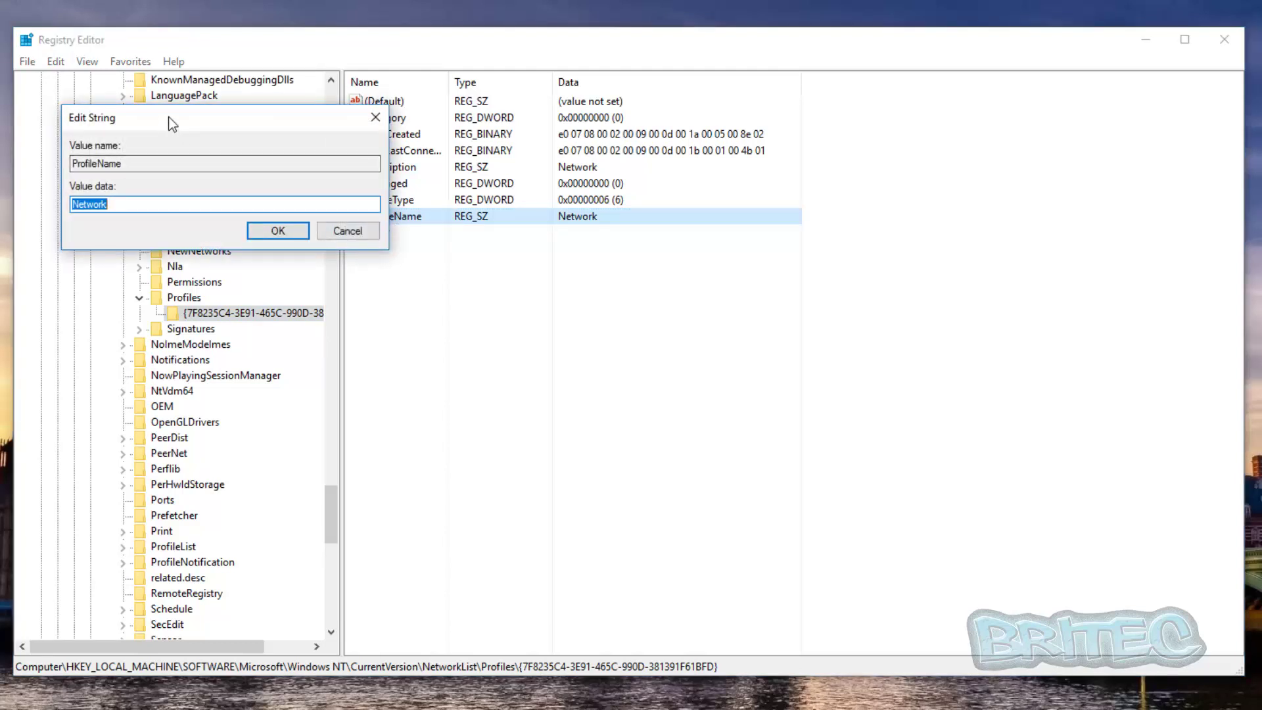
{"action": "left_click_drag", "start_coordinate": [169, 121], "coordinate": [452, 266]}
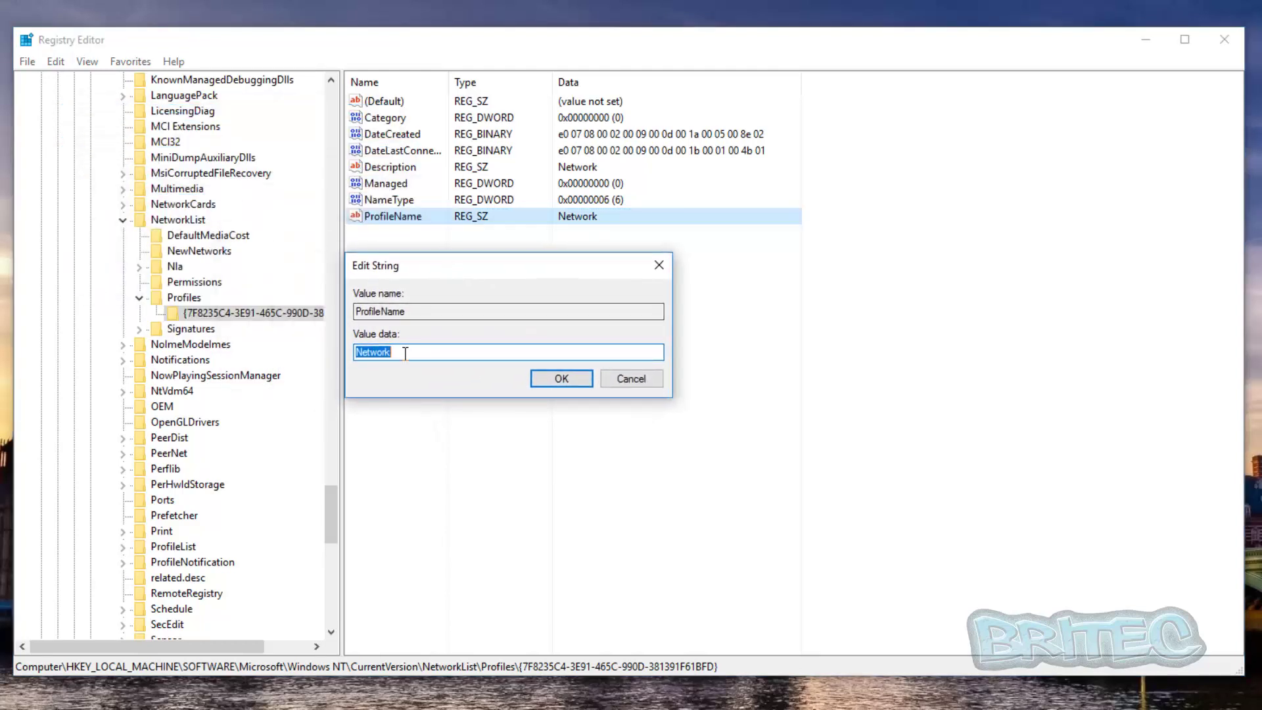
{"action": "left_click_drag", "start_coordinate": [407, 353], "coordinate": [323, 355]}
{"action": "type", "text": "Study"}
{"action": "left_click", "coordinate": [552, 379]}
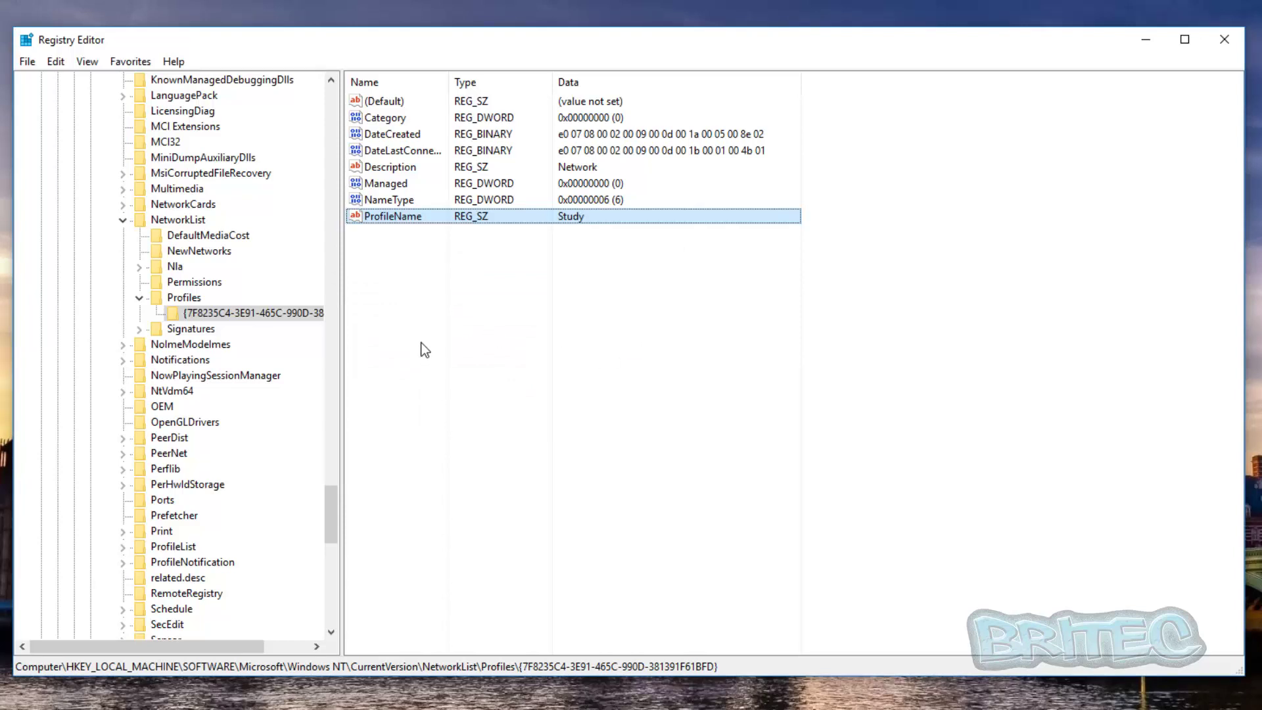
{"action": "left_click", "coordinate": [585, 227]}
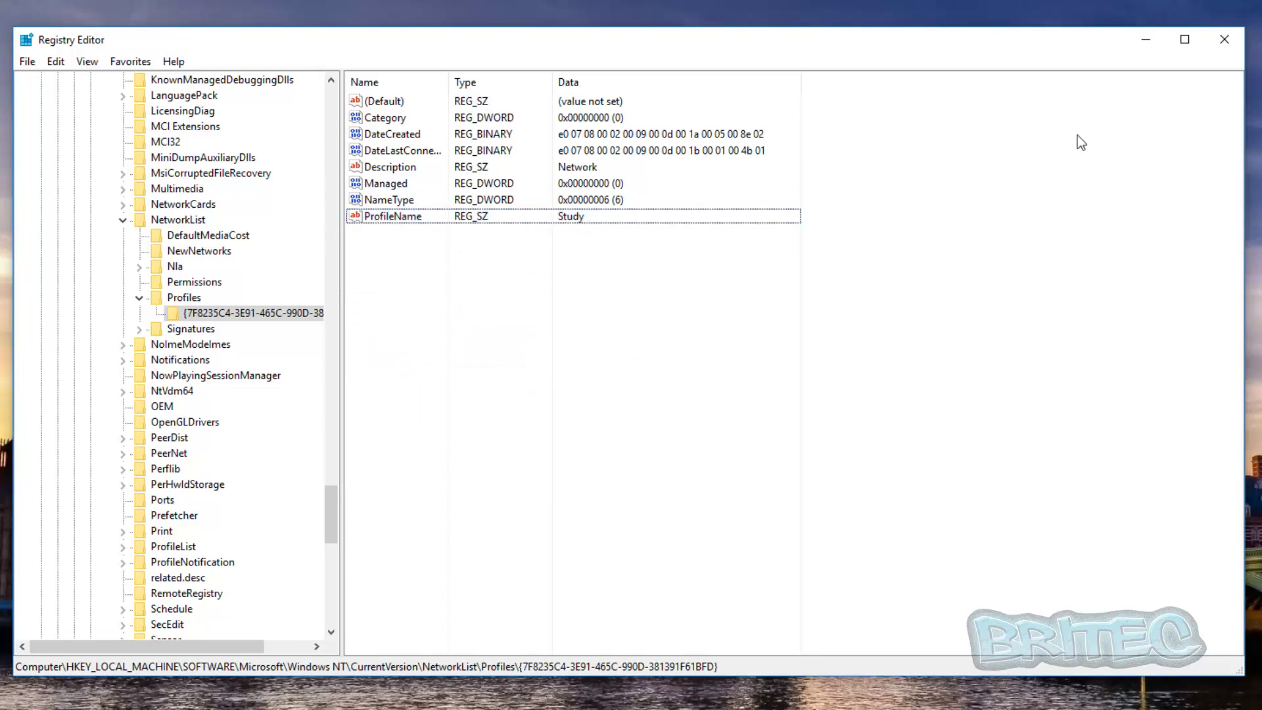
- Close Registry Editor, sign out of Windows and sign back in
{"action": "left_click", "coordinate": [1221, 52]}
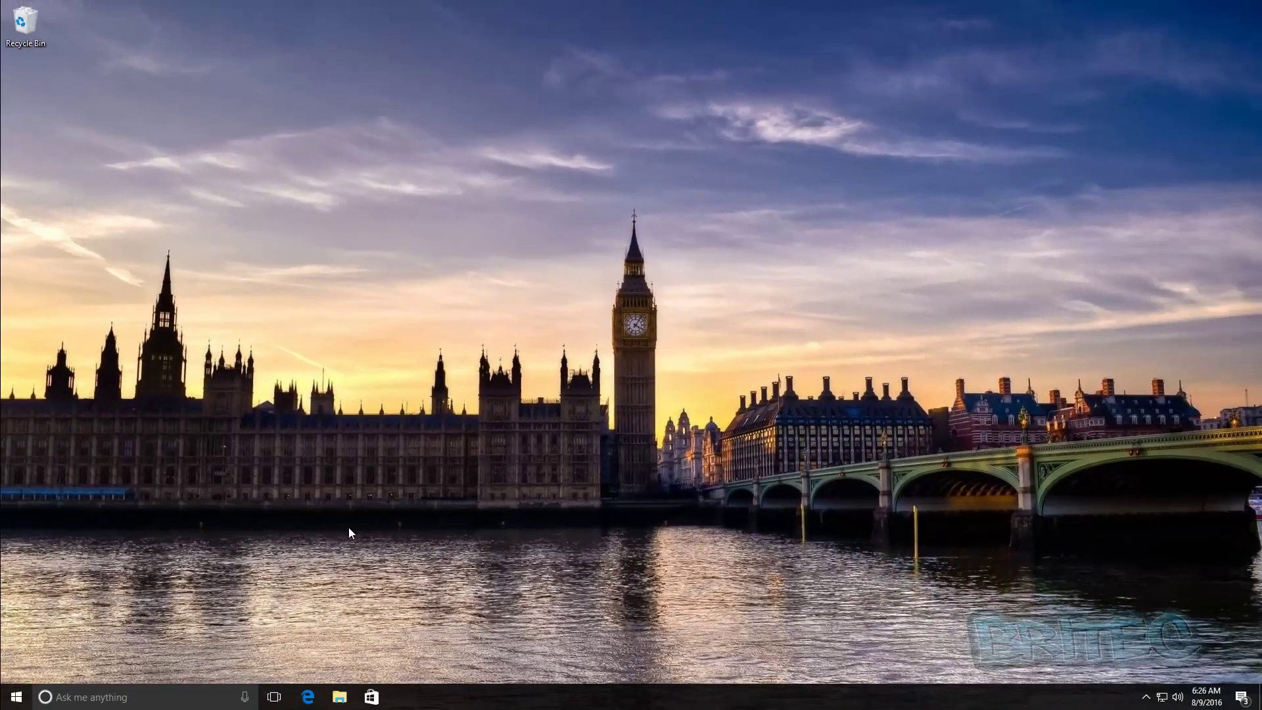
{"action": "right_click", "coordinate": [22, 702]}
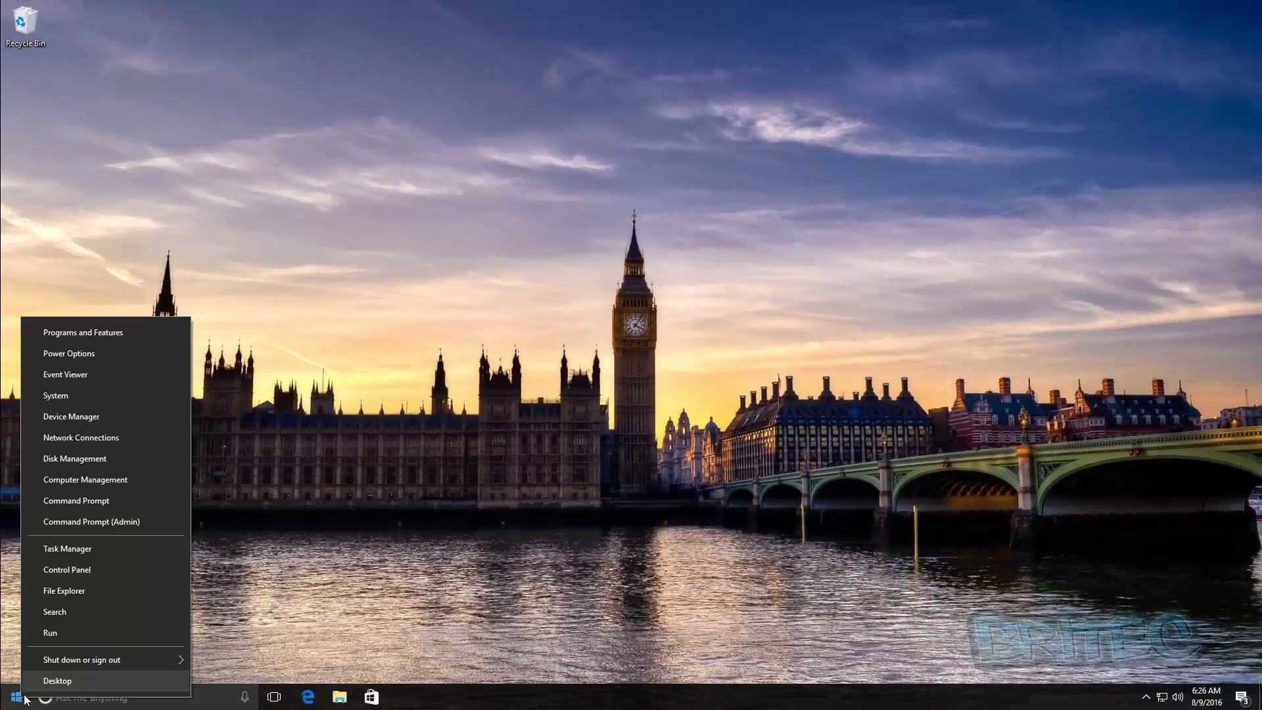
{"action": "mouse_move", "coordinate": [81, 660]}
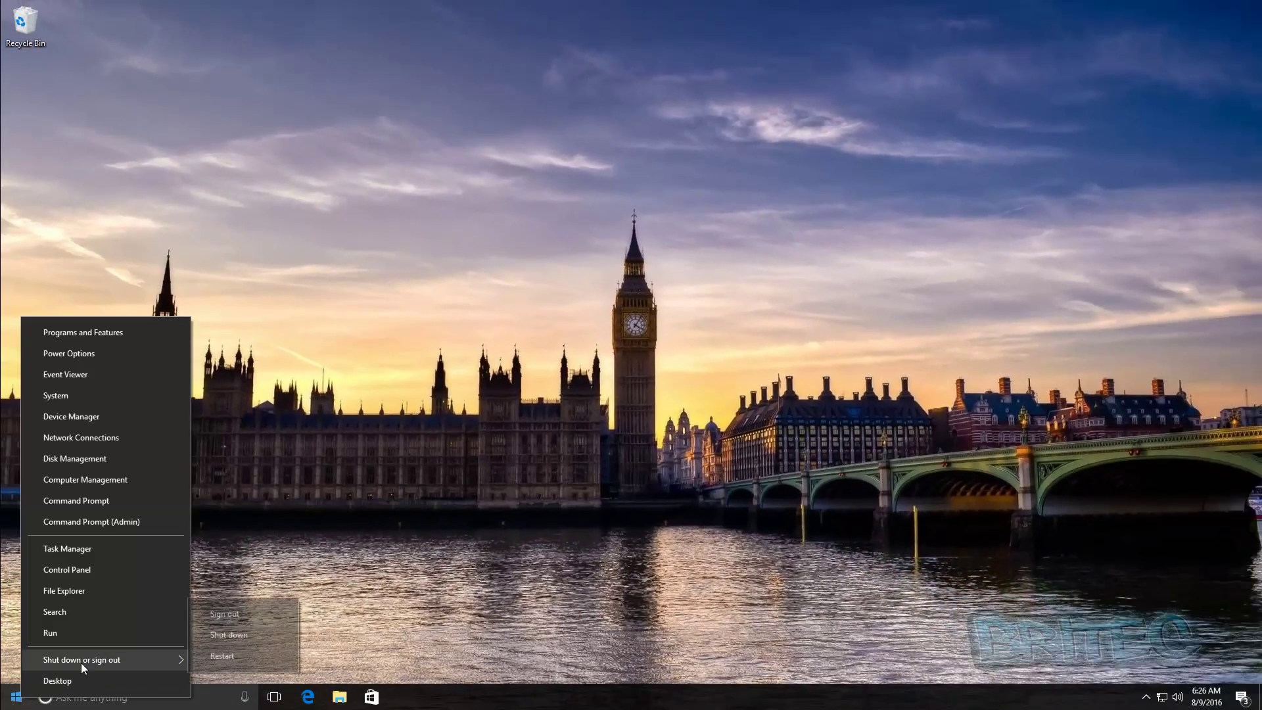
{"action": "left_click", "coordinate": [240, 616]}
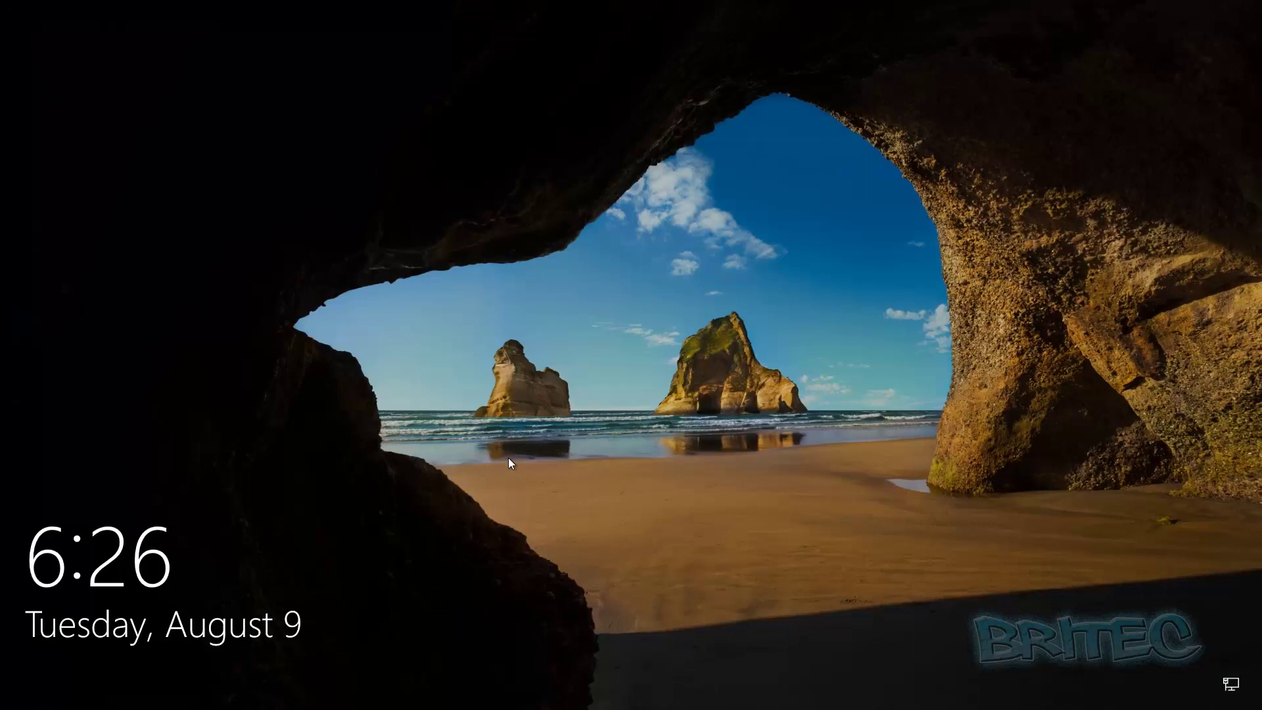
{"action": "left_click", "coordinate": [508, 459]}
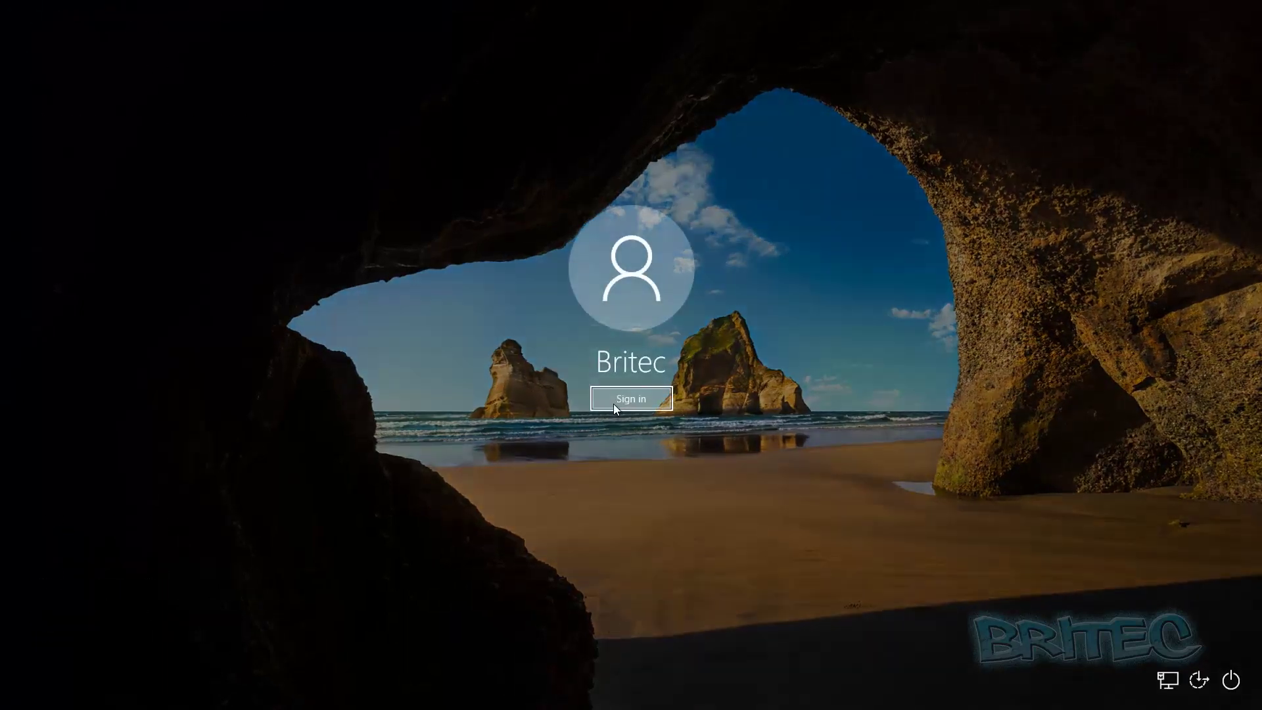
{"action": "left_click", "coordinate": [614, 404]}
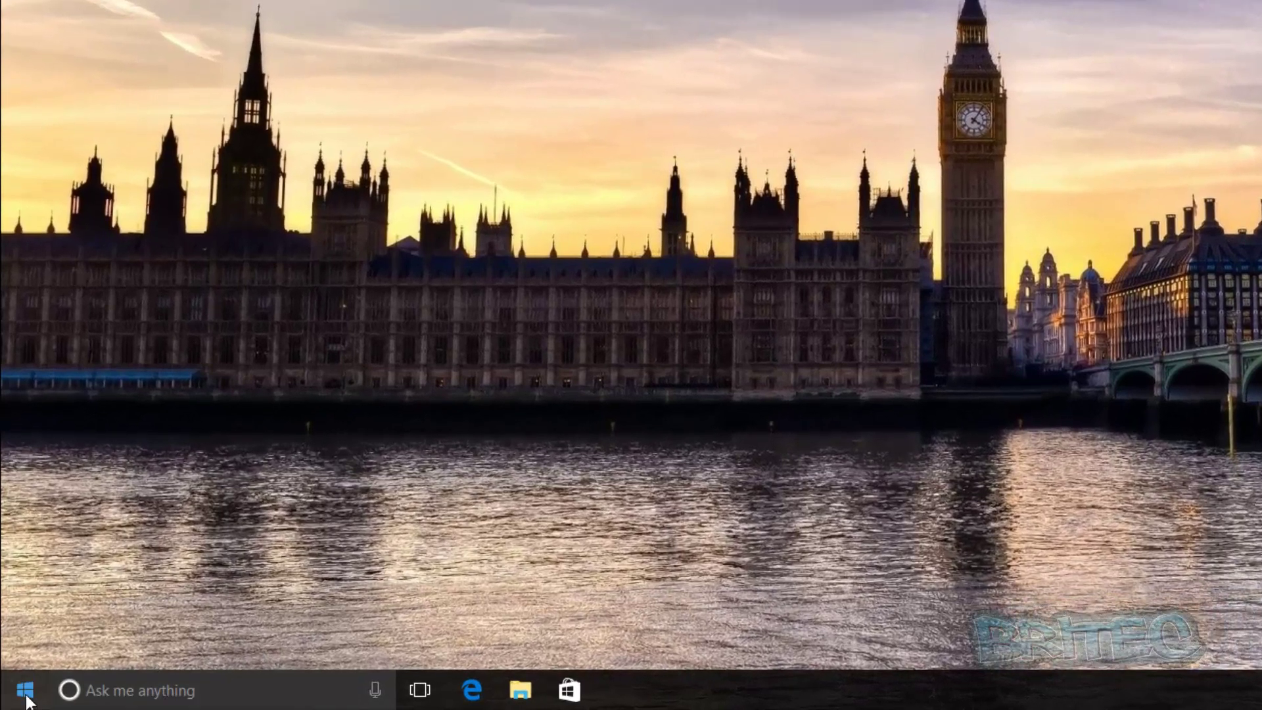
{"action": "right_click", "coordinate": [28, 700]}
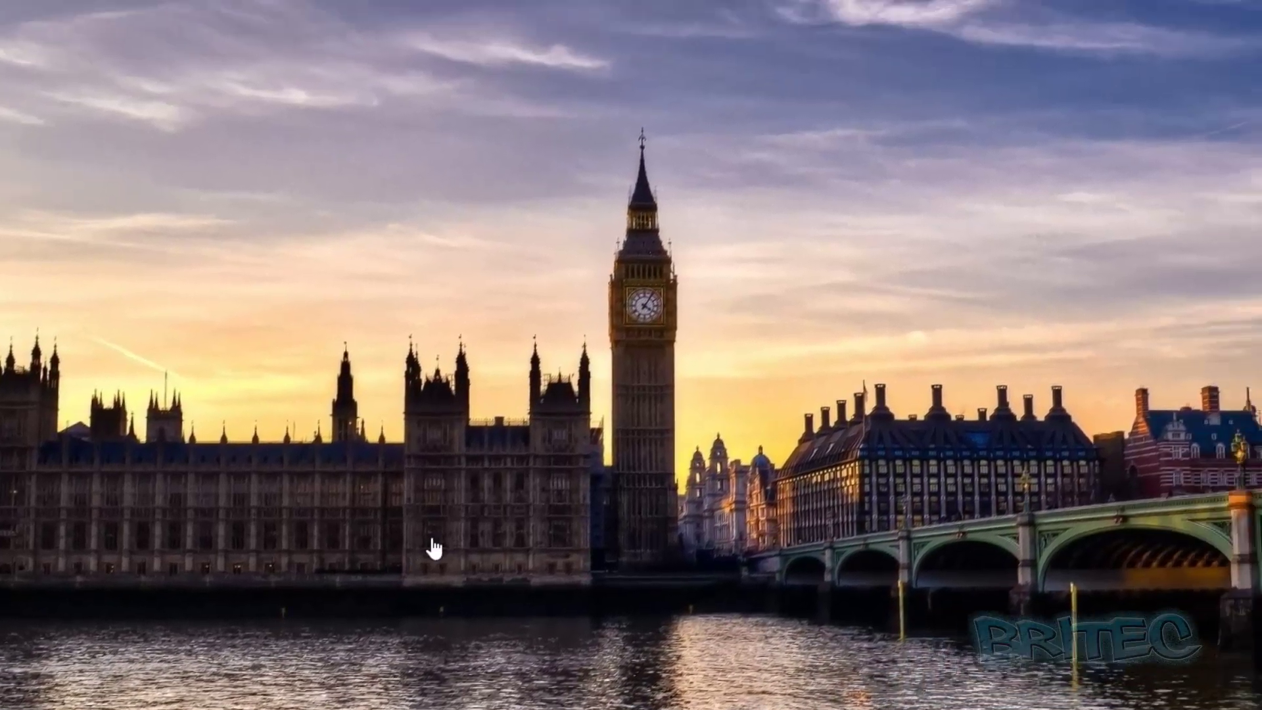
{"action": "key", "text": "p"}
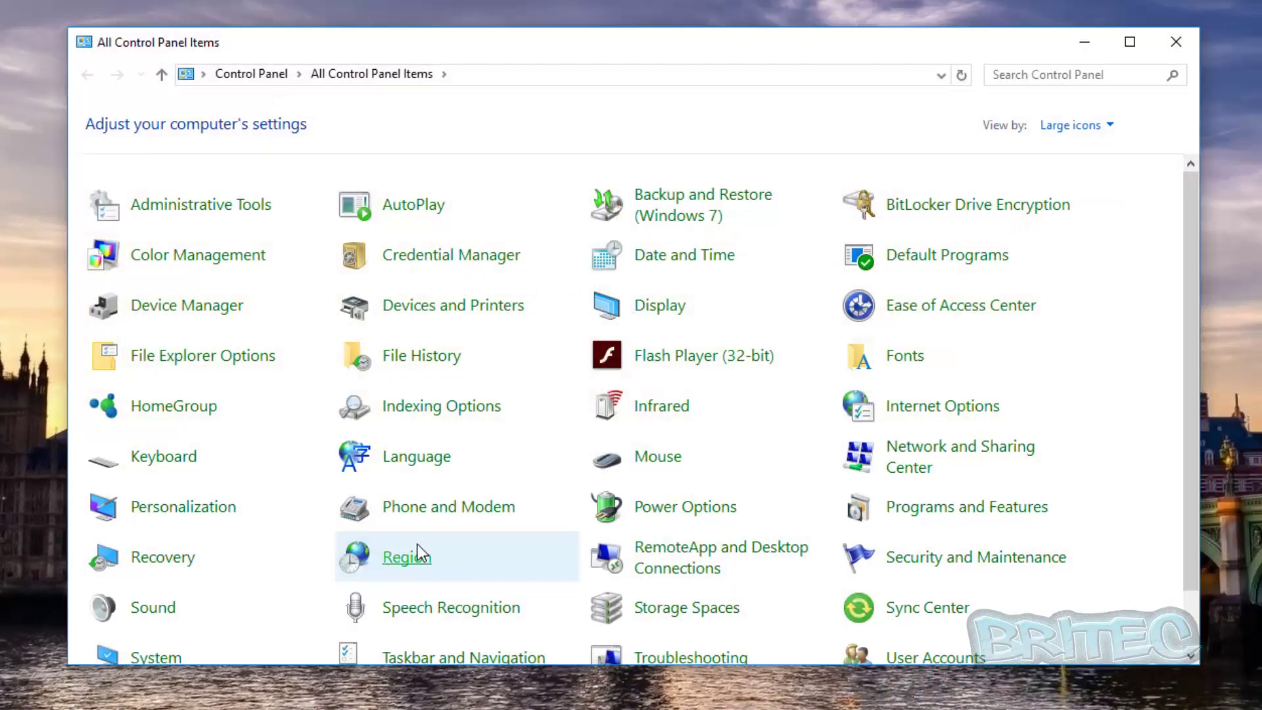
{"action": "left_click", "coordinate": [940, 455]}
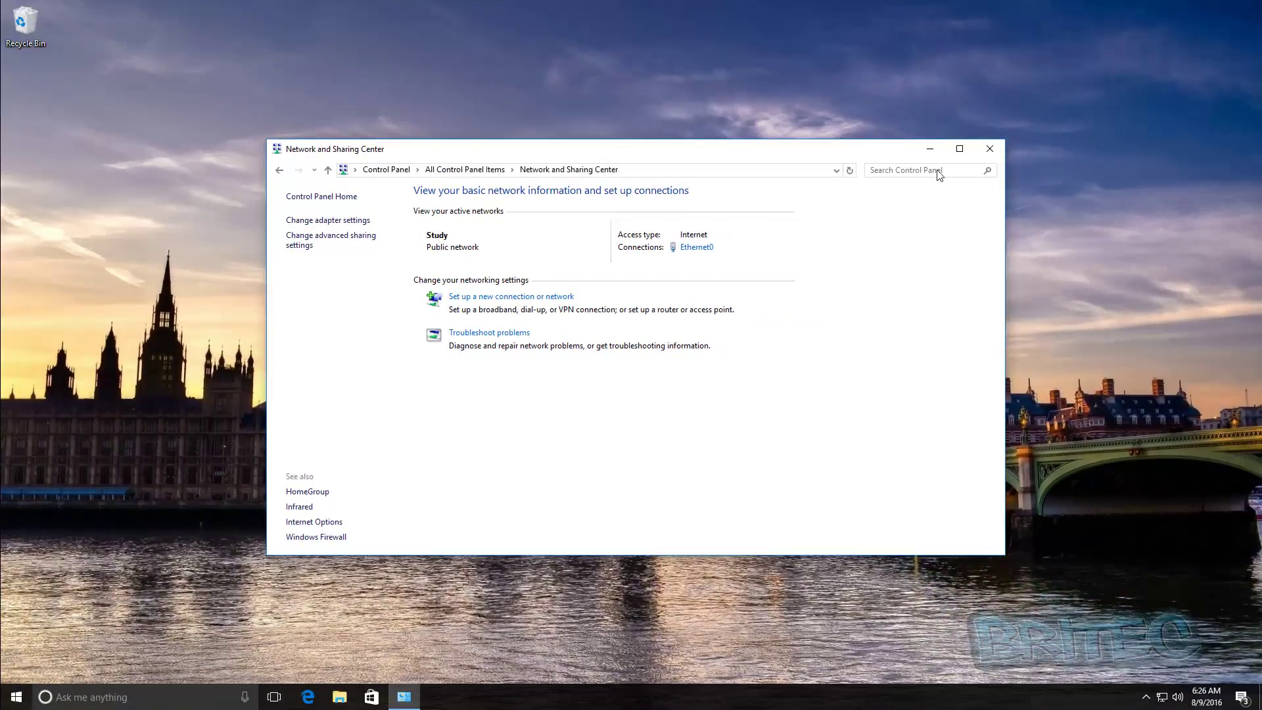
{"action": "key", "text": "alt+F4"}
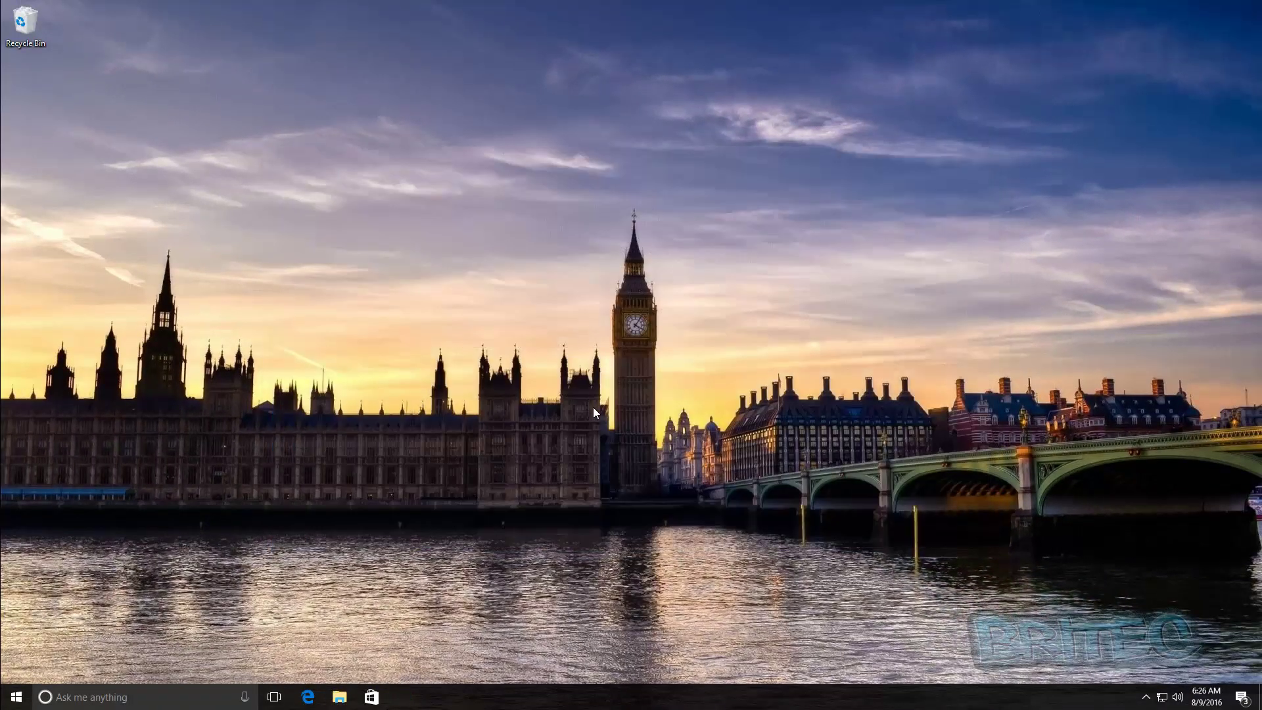